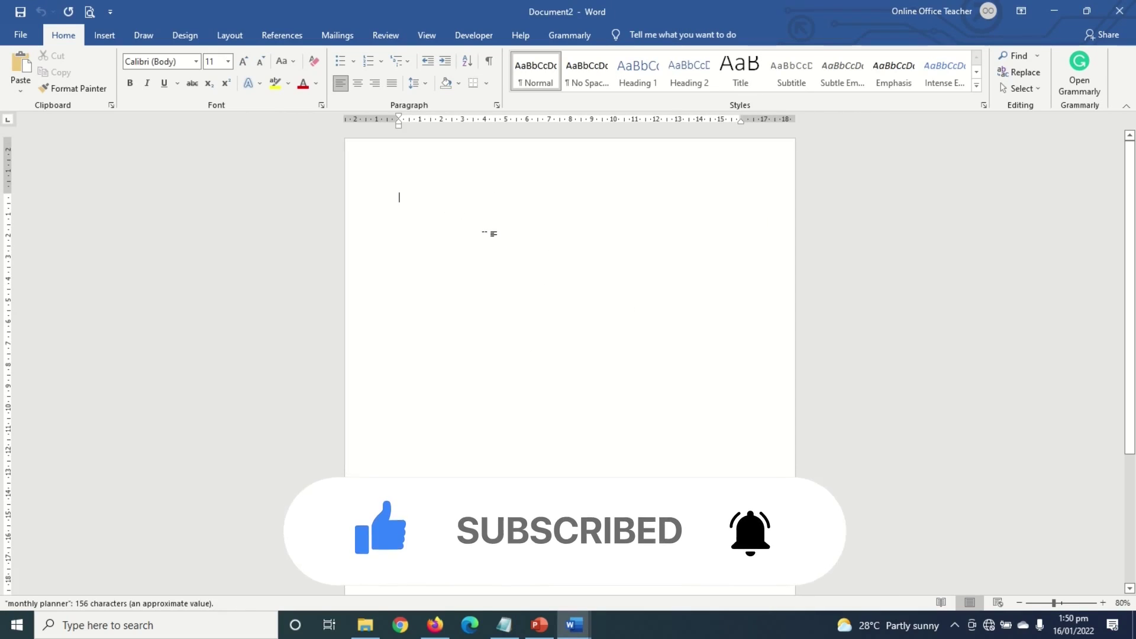
Set the page to landscape with Narrow 1.27 cm margins, then start typing the heading
left_click(231, 40)
left_click(67, 79)
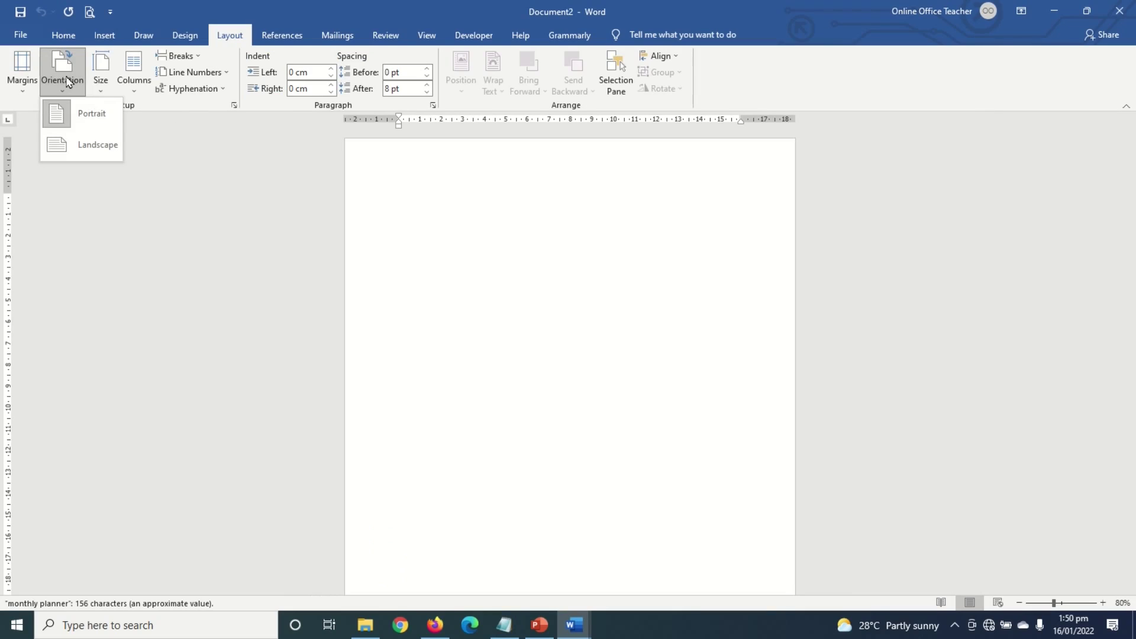
left_click(98, 152)
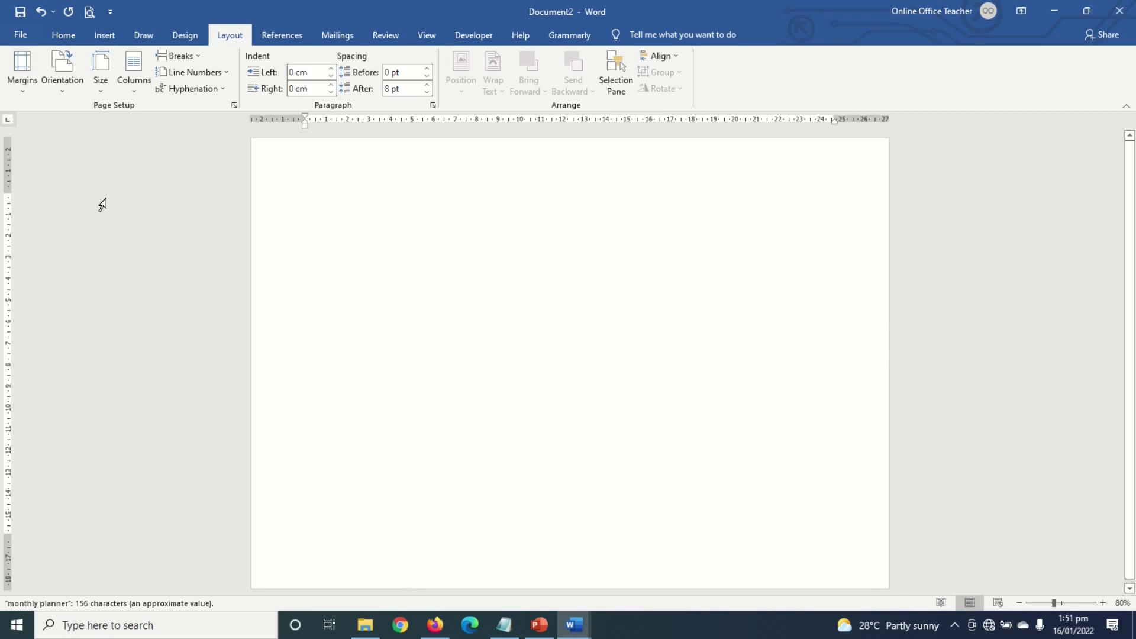
left_click(25, 86)
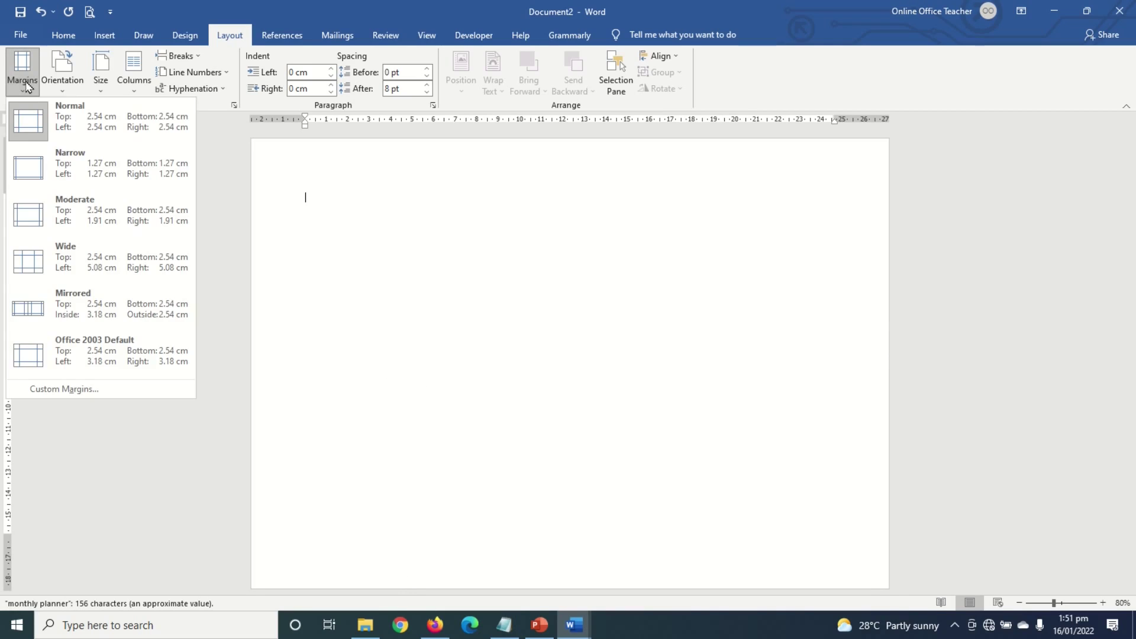
left_click(83, 176)
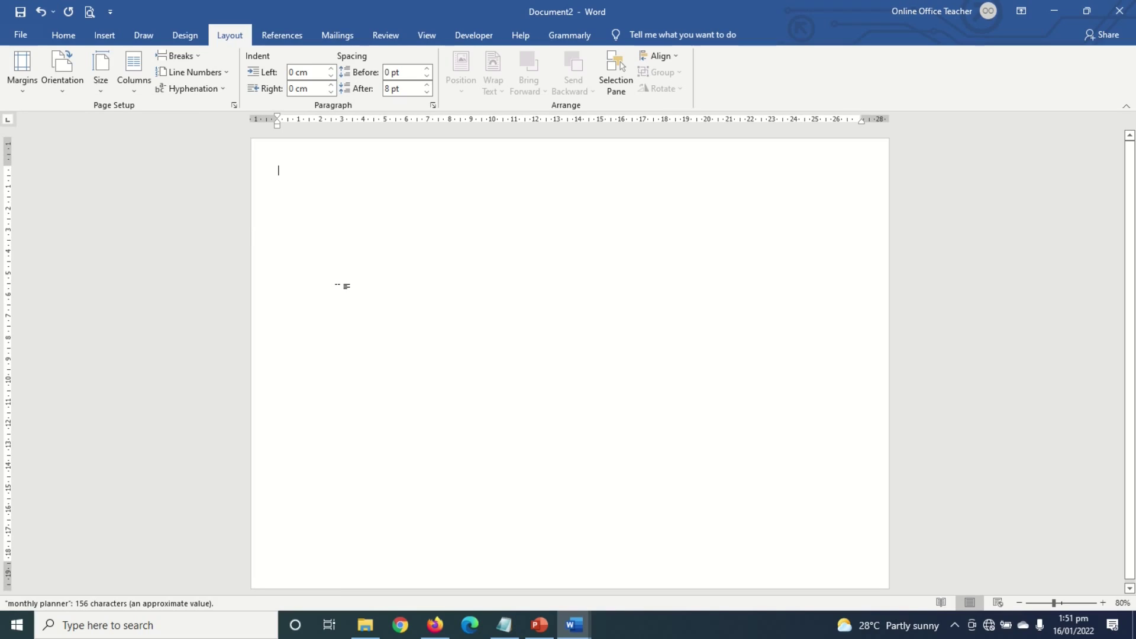
type("one")
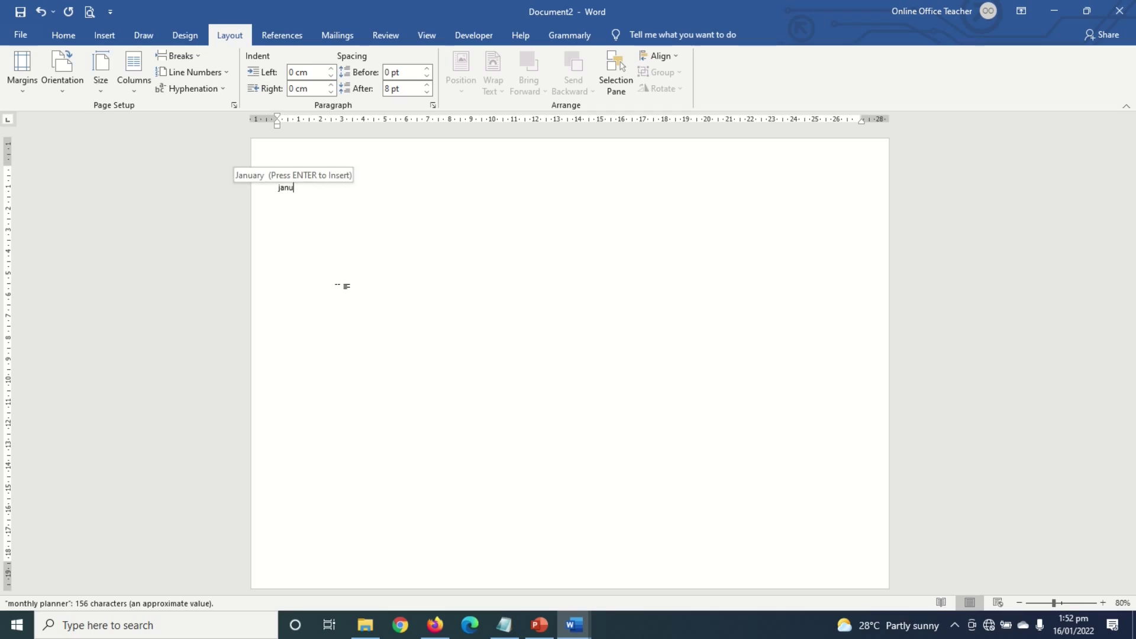
Accept the AutoComplete suggestion 'January' on the line below 'Monthly planner'
key("Return")
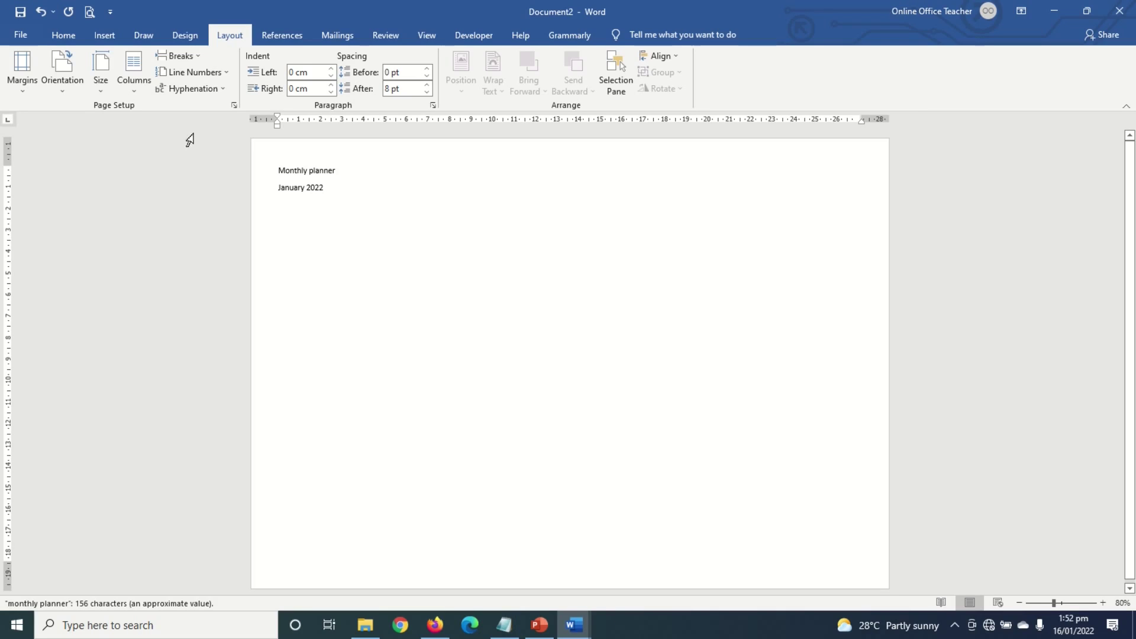
Insert a table of 7 columns and 6 rows through the Insert Table dialog
left_click(97, 38)
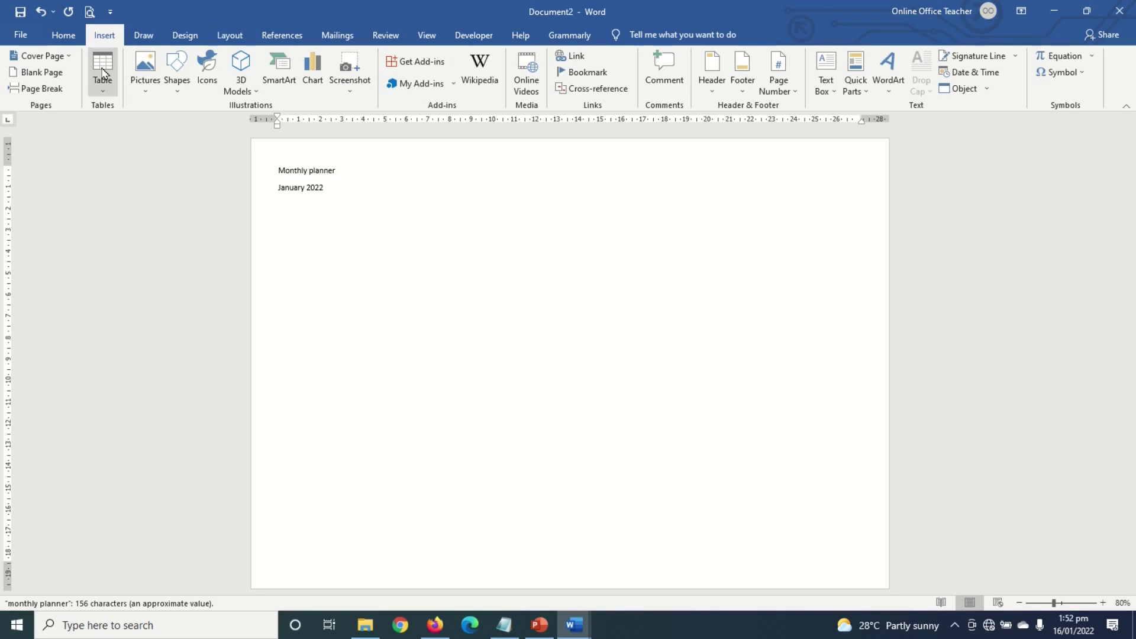
left_click(102, 74)
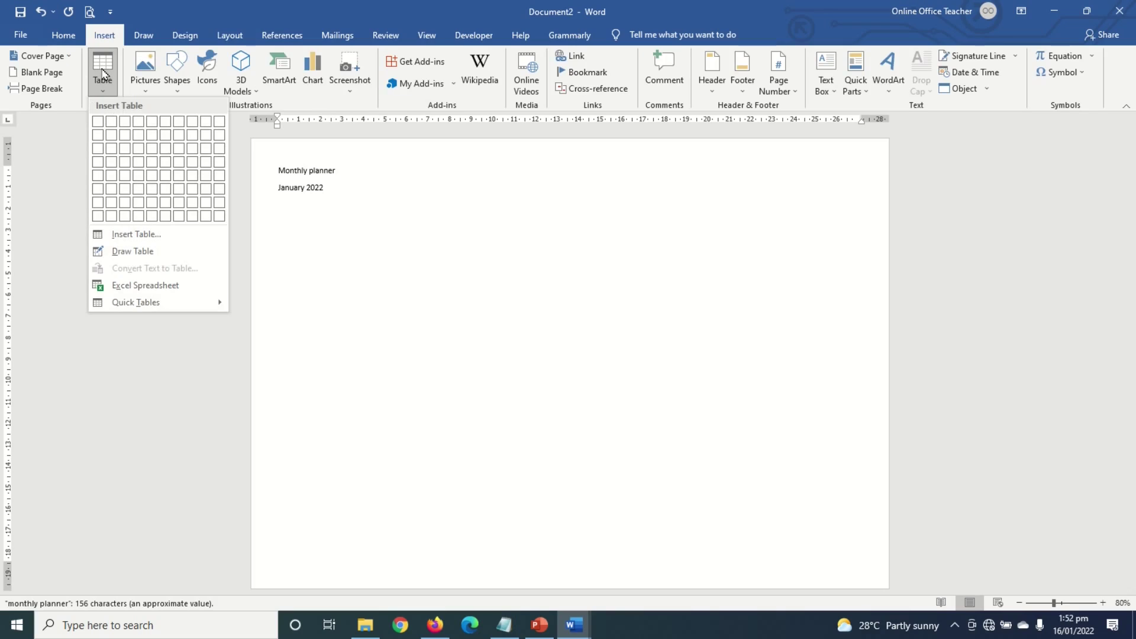
left_click(131, 235)
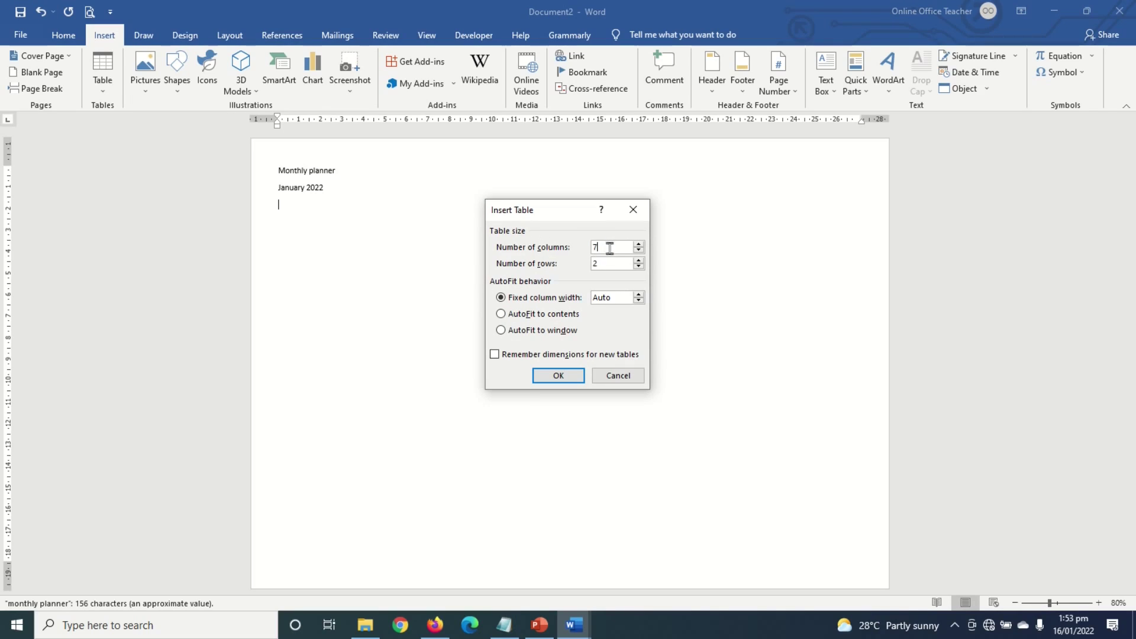
key("Tab")
type("6")
left_click(556, 375)
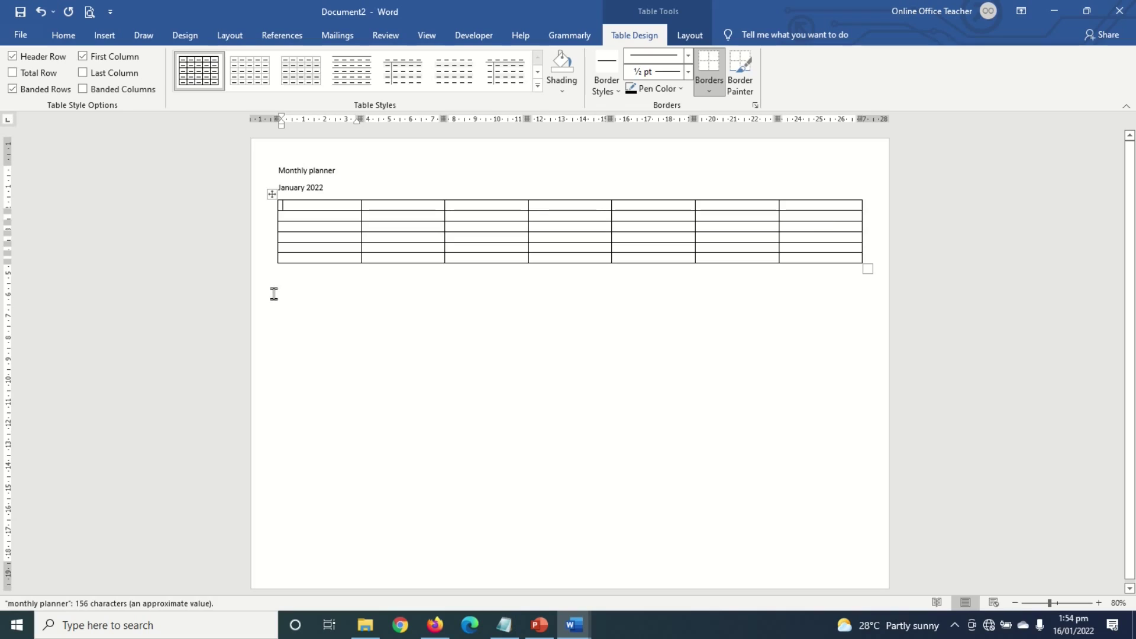
Enter Monday, Tuesday, Wednesday and Thursday in the first four header cells
type("Monday")
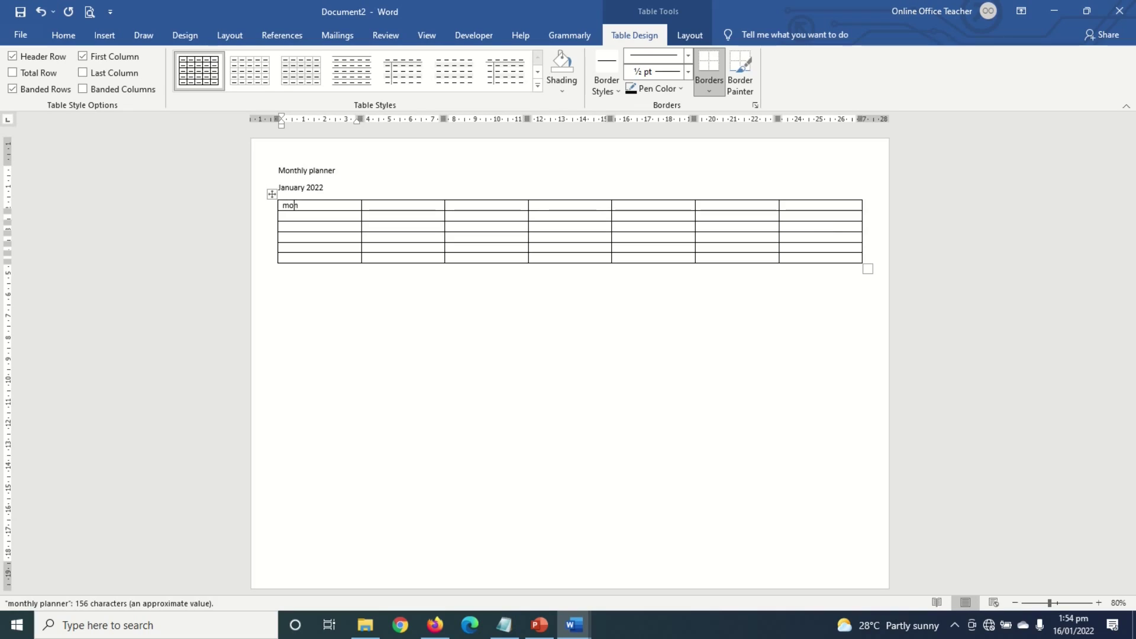
key("Tab")
type("tu")
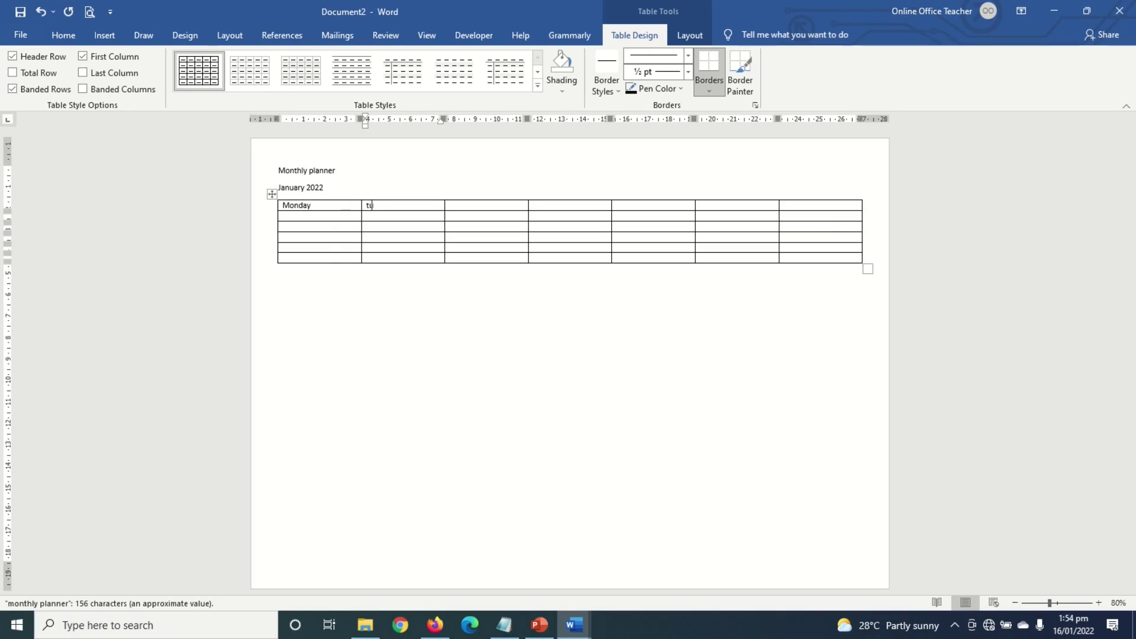
type("es")
key("Return")
key("Tab")
type("wedn")
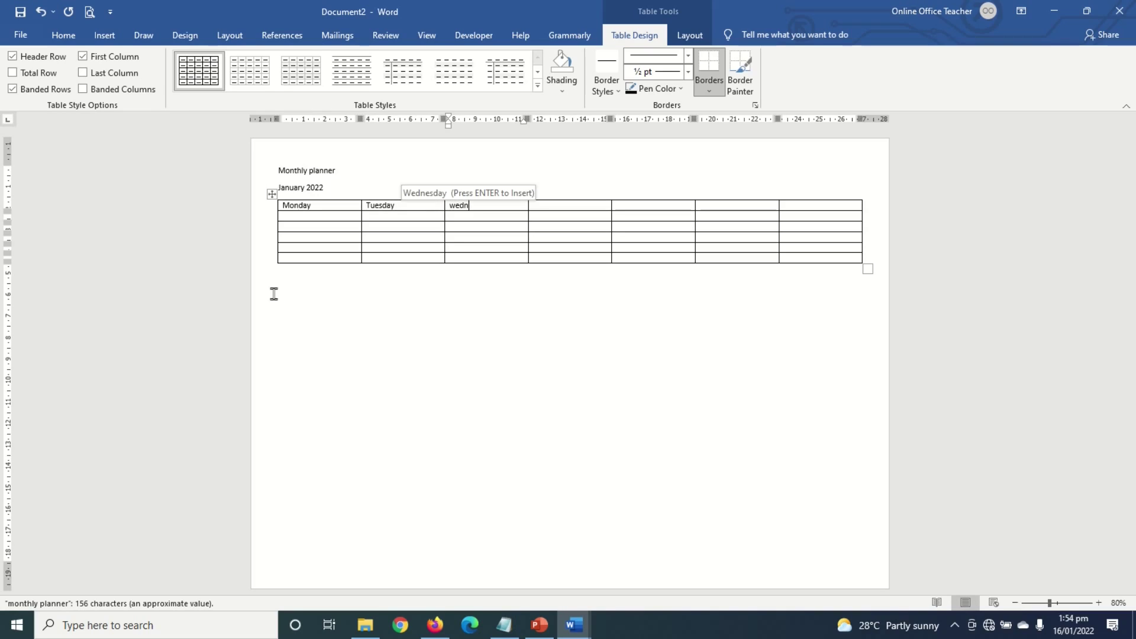
key("Return")
key("Tab")
type("thu")
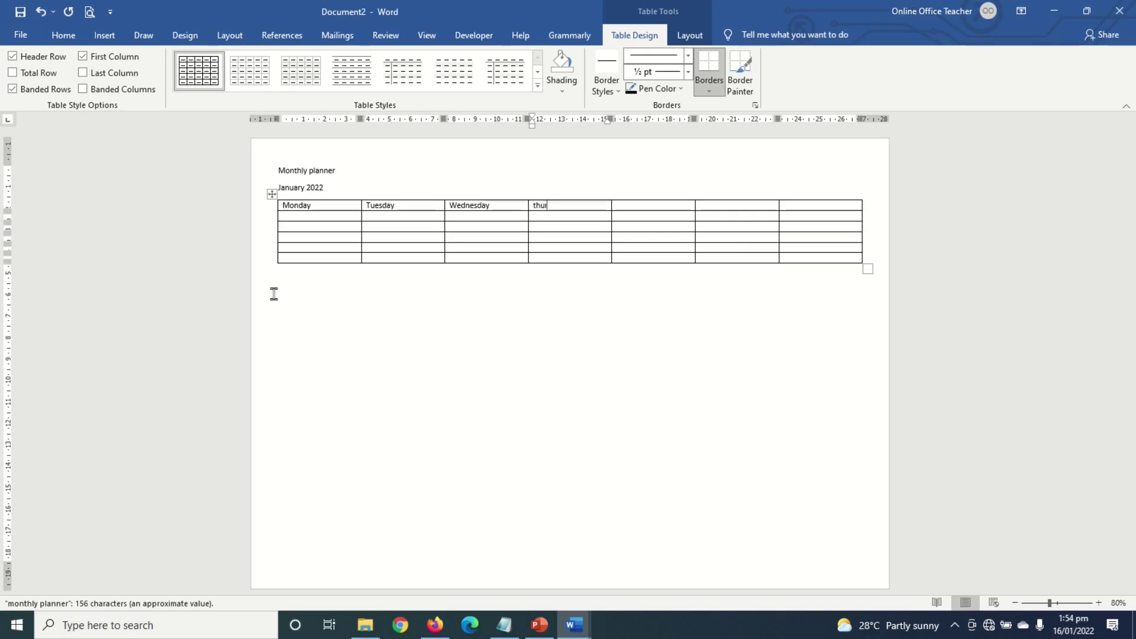
key("Return")
Enter Friday, Saturday and Sunday in the remaining three header cells
key("Tab")
type("frid")
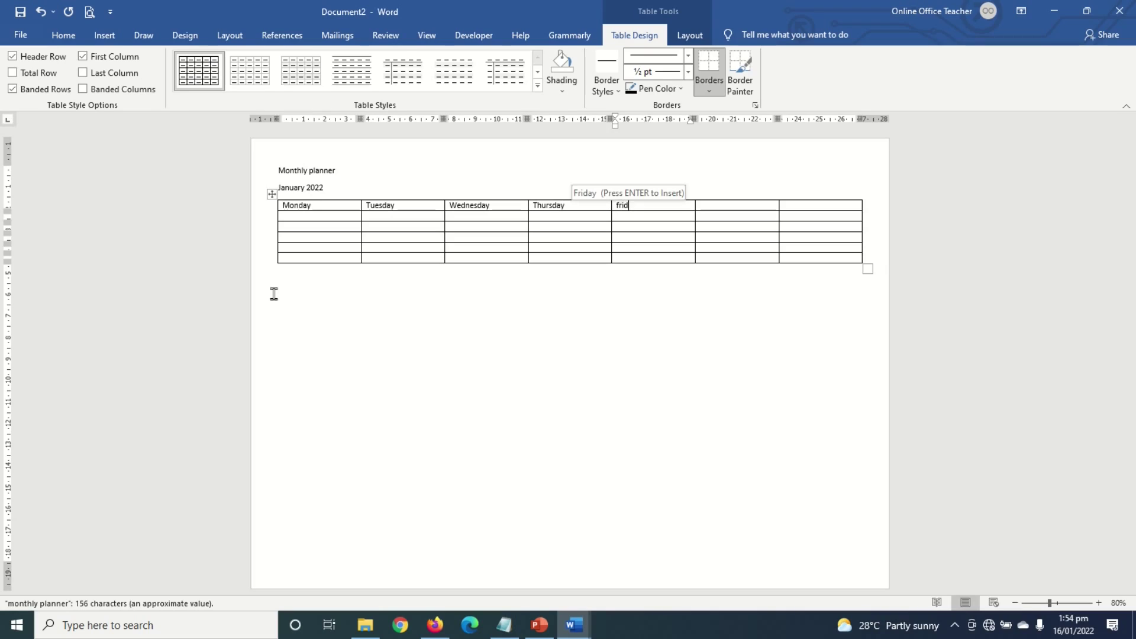
key("Return")
key("Tab")
type("satu")
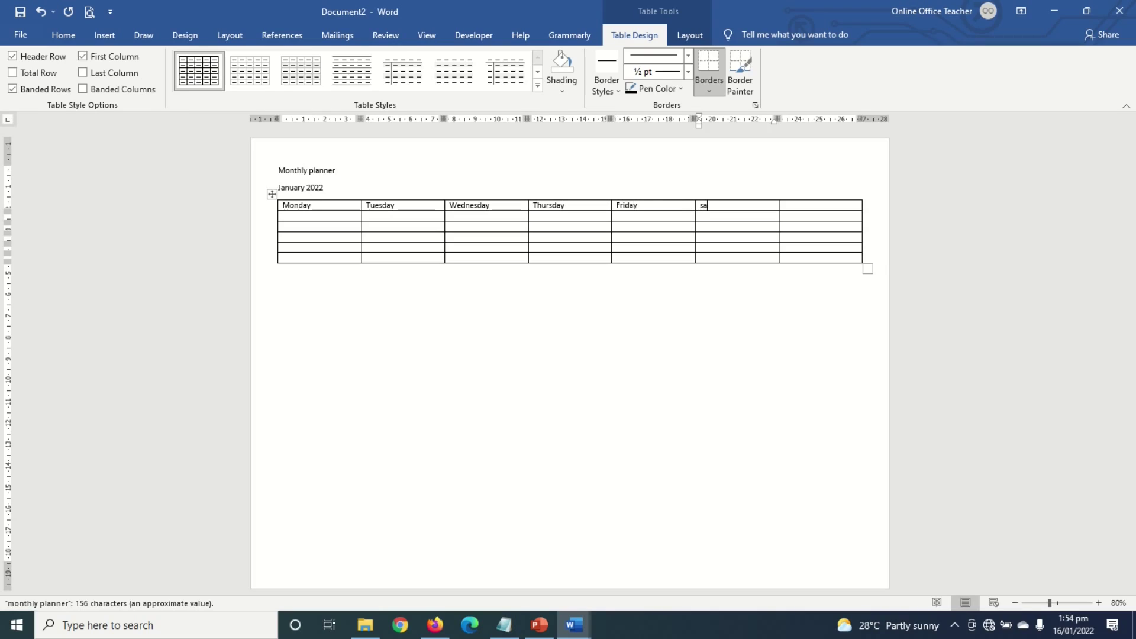
key("Return")
key("Tab")
type("sund")
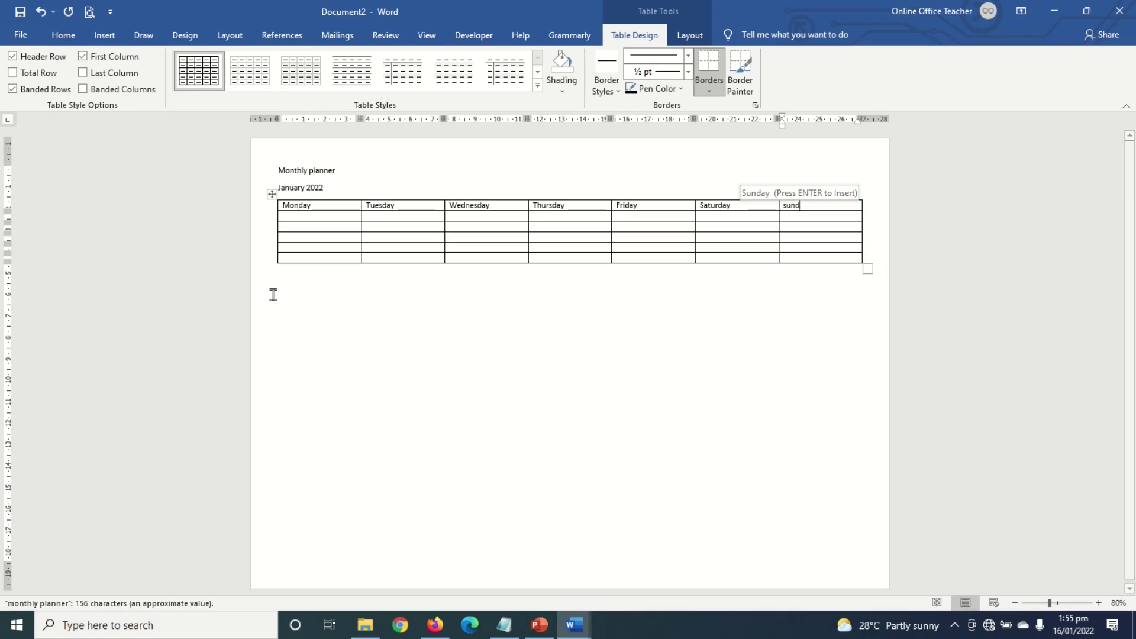
key("Return")
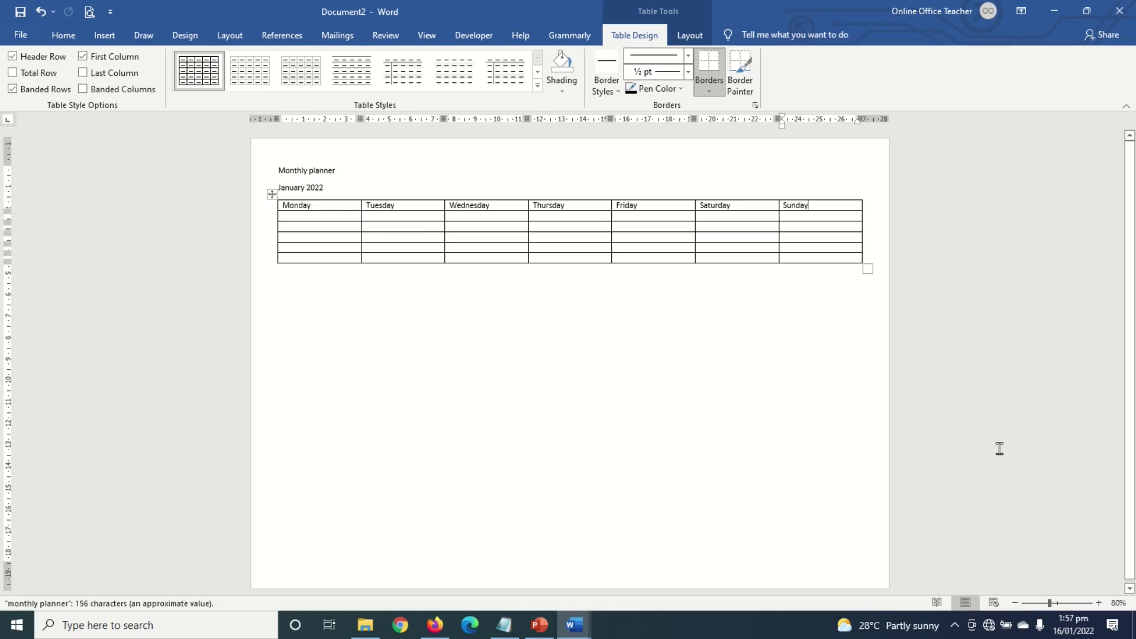
left_click(1075, 631)
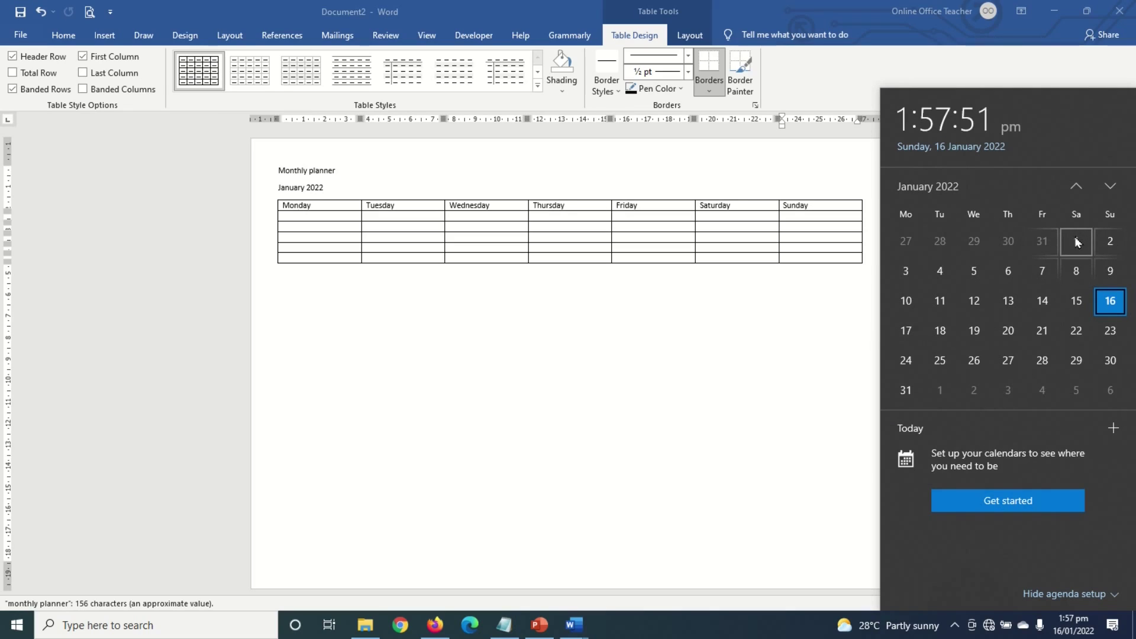
left_click(909, 393)
left_click(837, 363)
left_click(718, 217)
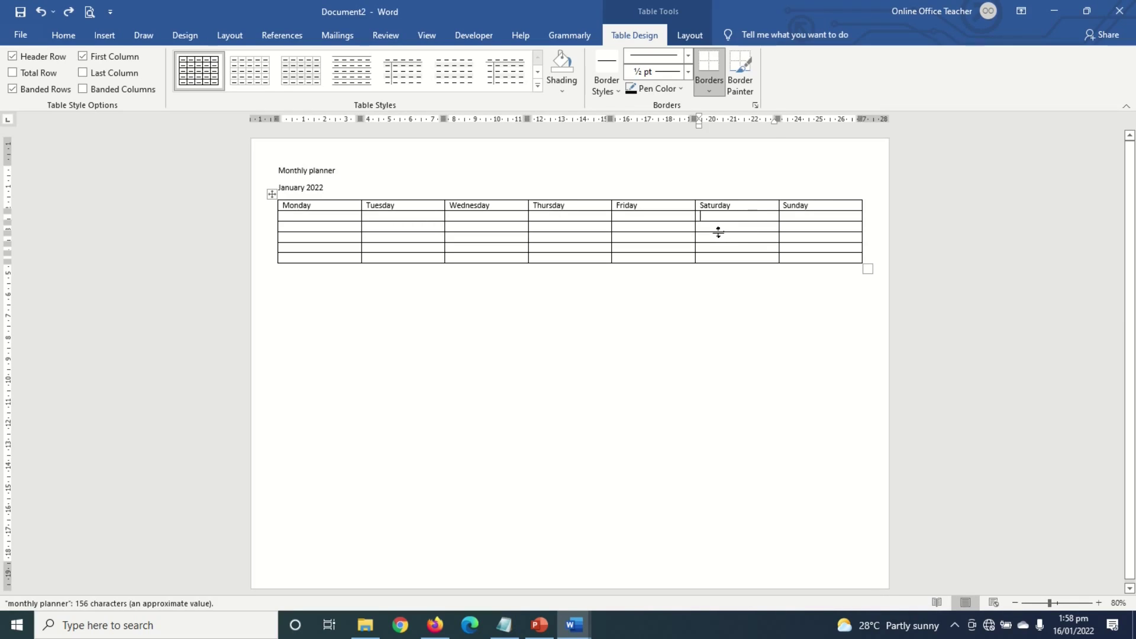
Type dates 1 through 31 into the grid, starting 1 under Saturday and ending 31 under Monday
type("1")
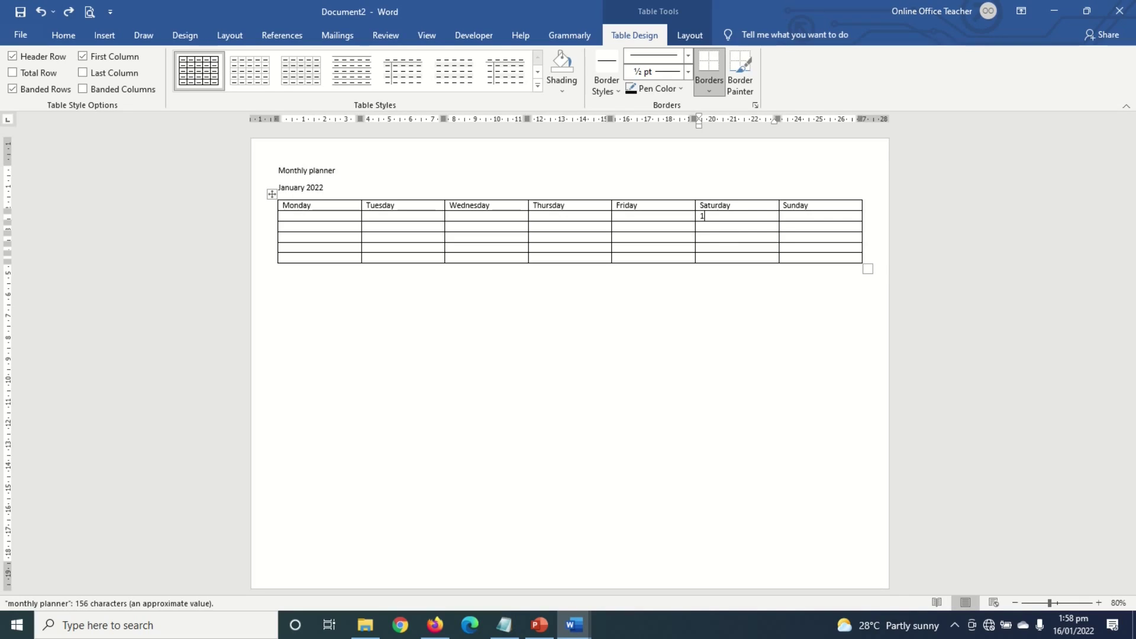
left_click(800, 216)
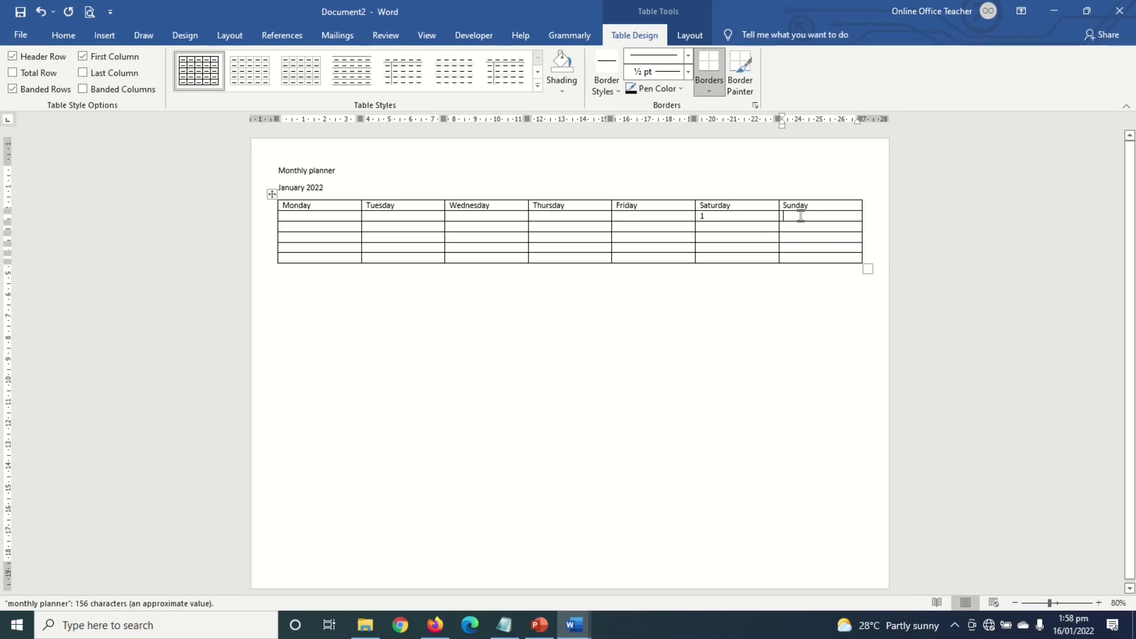
type("2")
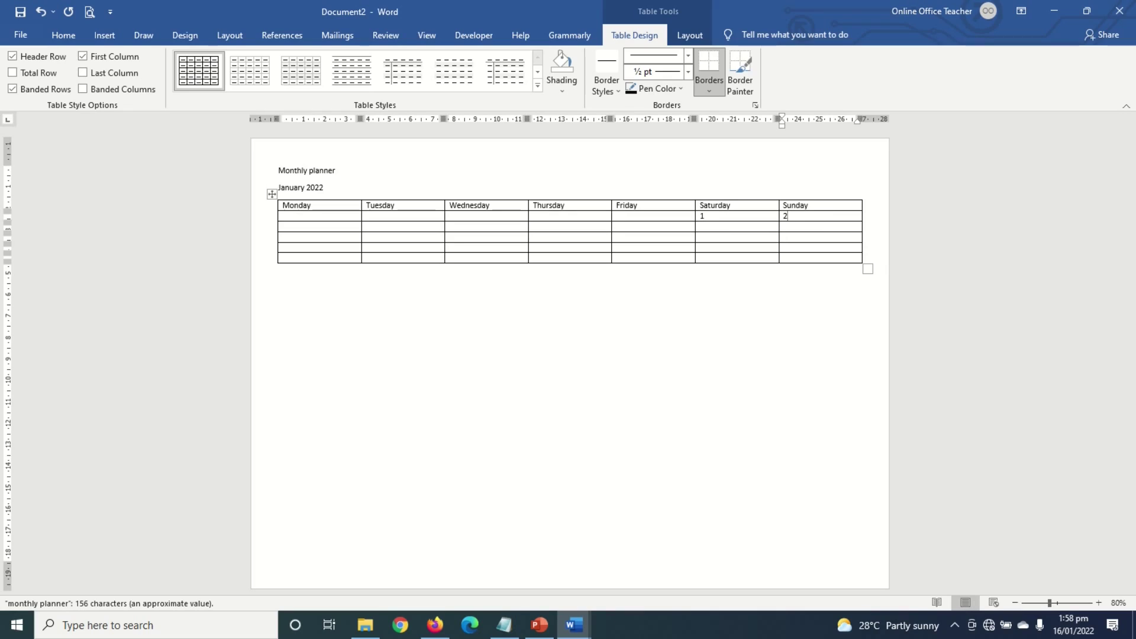
left_click(287, 227)
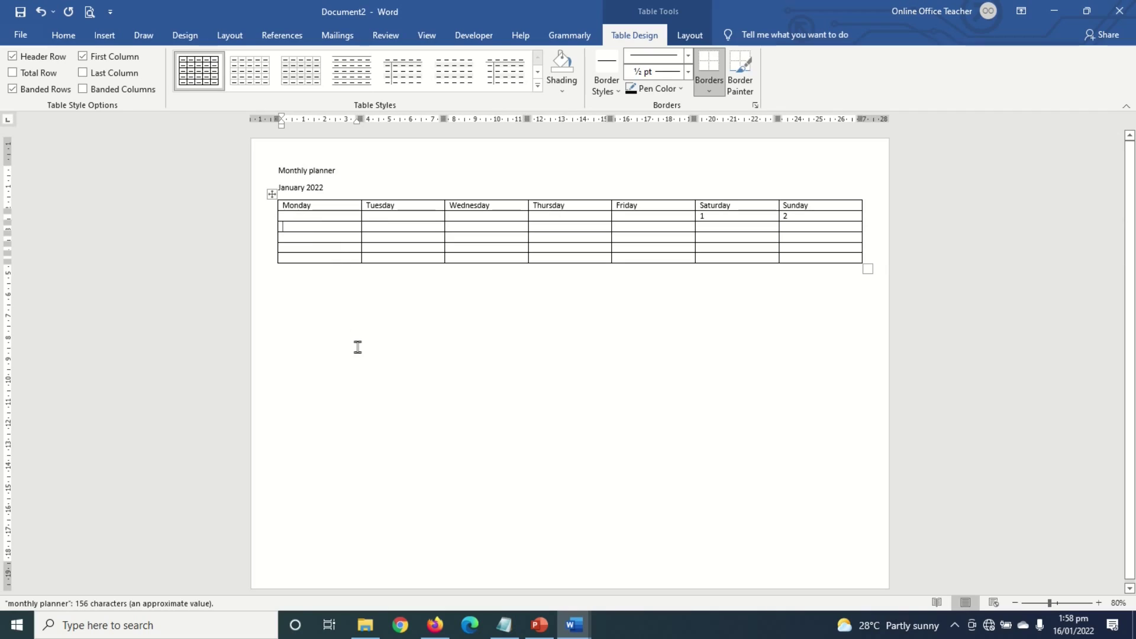
type("3")
key("Tab")
key("Tab")
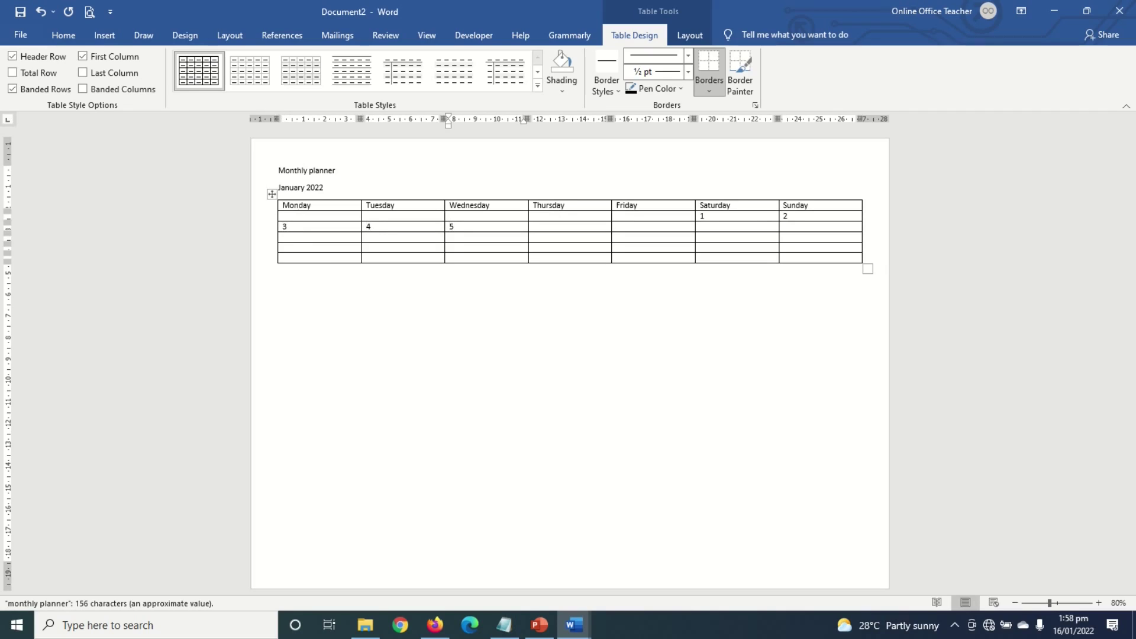
type("5\t6\t7\t8\t9\t10\t11\t12\t13\t14\t15\t16")
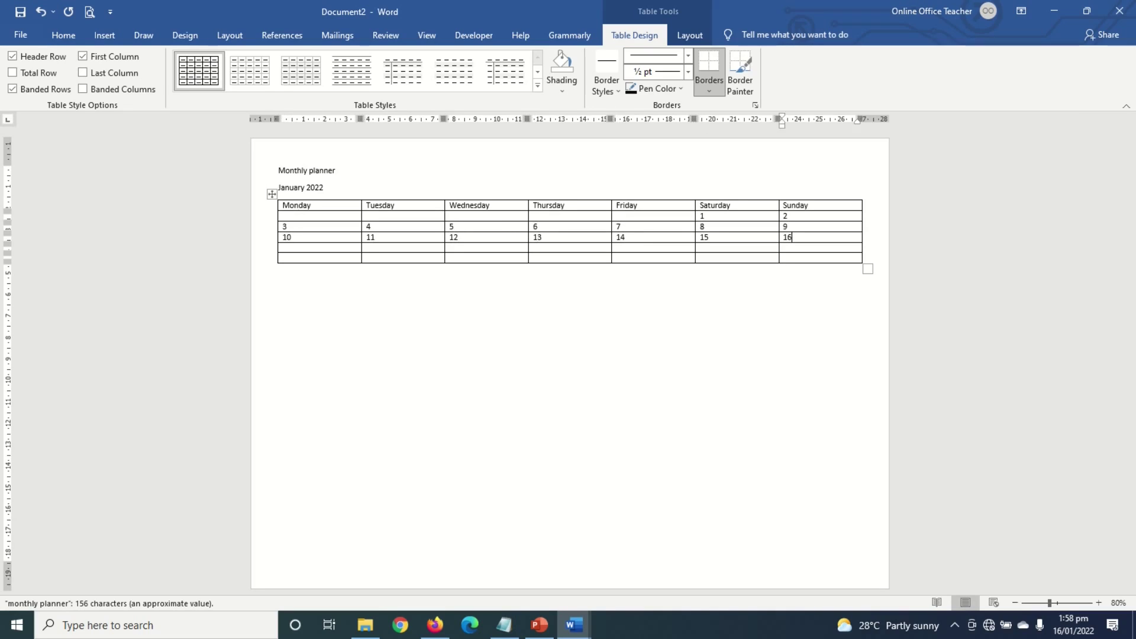
type("\t17\t18\t19\t20\t21\t22\t23\t24\t25\t26\t27\t28\t29\t30\t3")
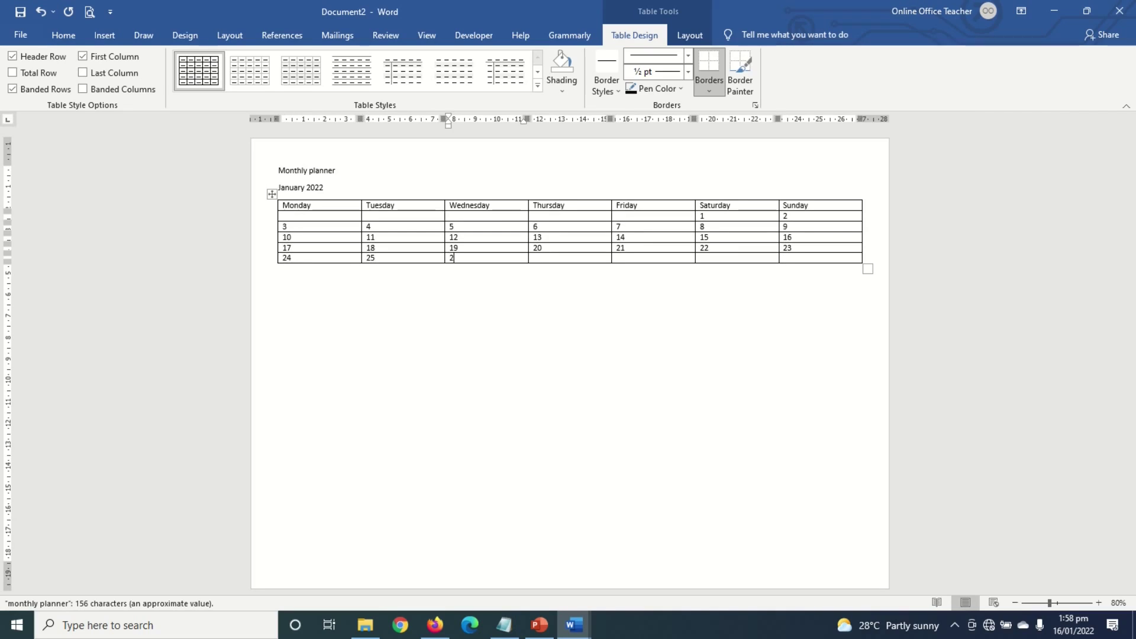
type("1")
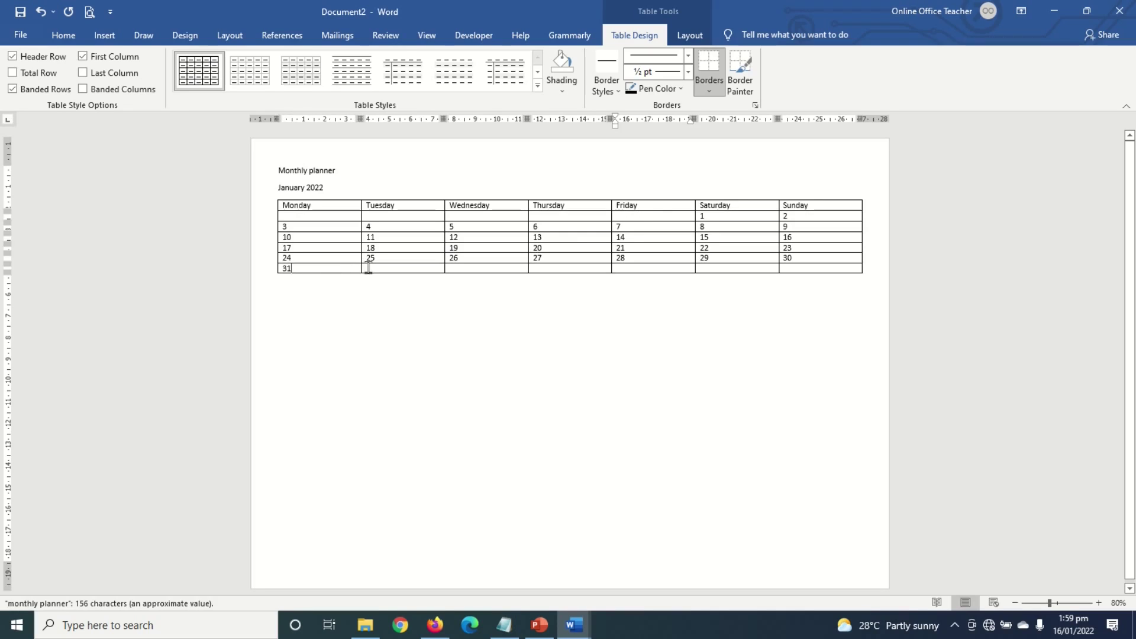
left_click_drag(368, 268, 827, 270)
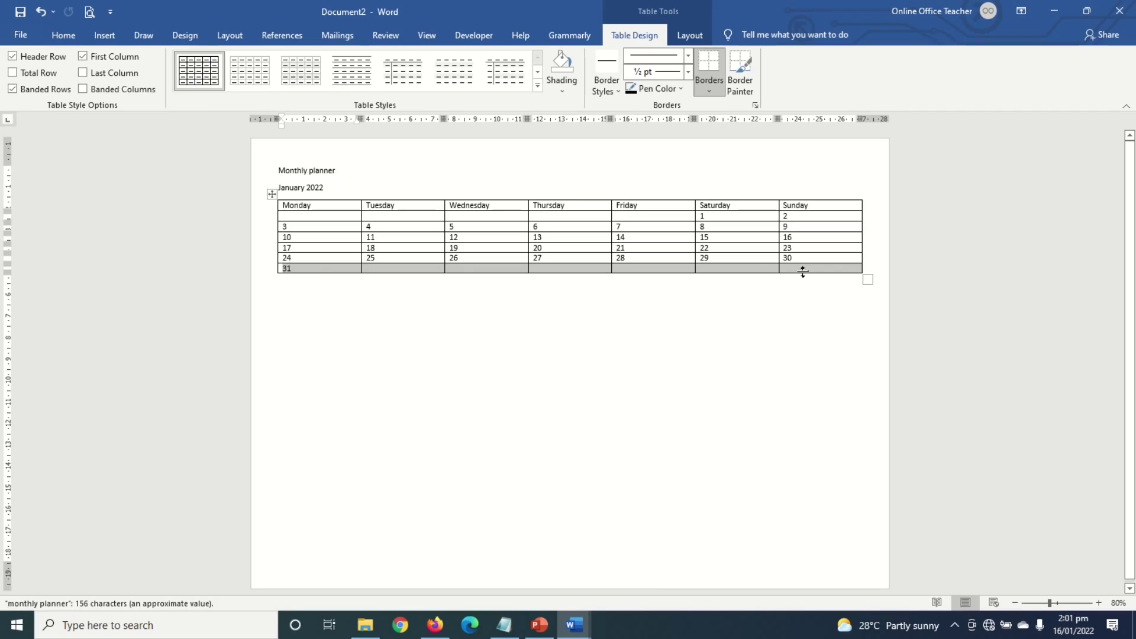
left_click(821, 272)
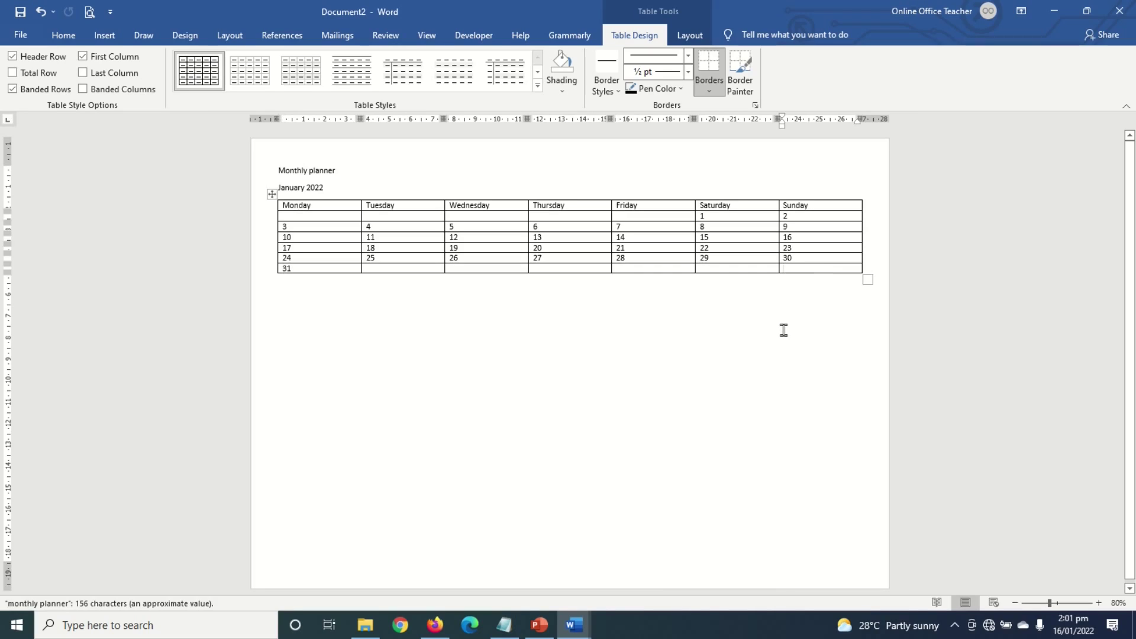
key("Tab")
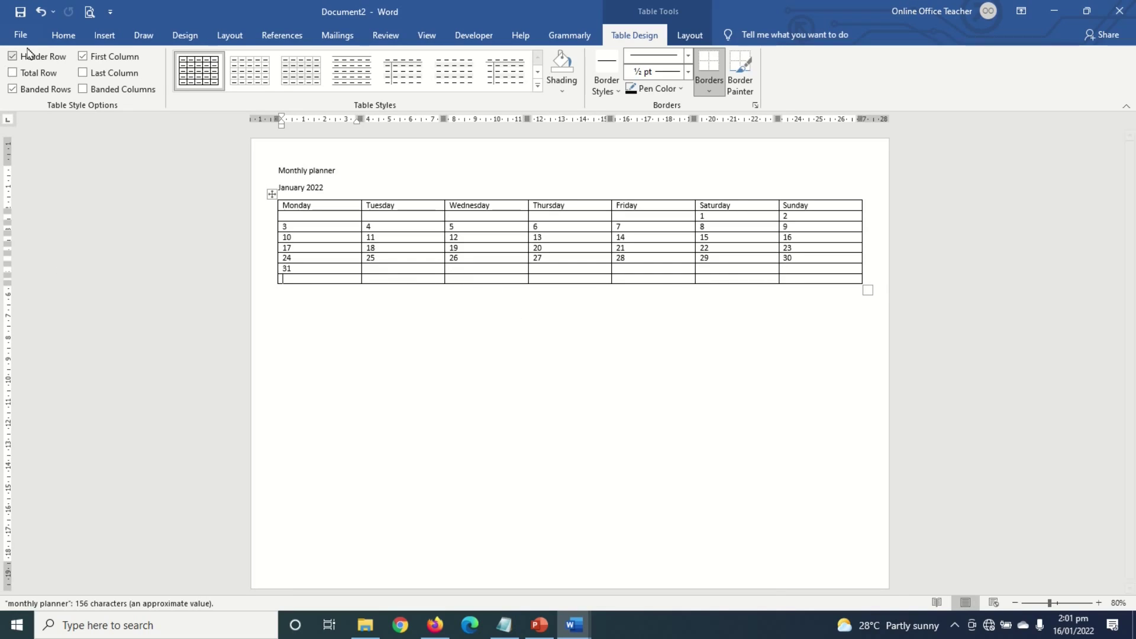
left_click(40, 12)
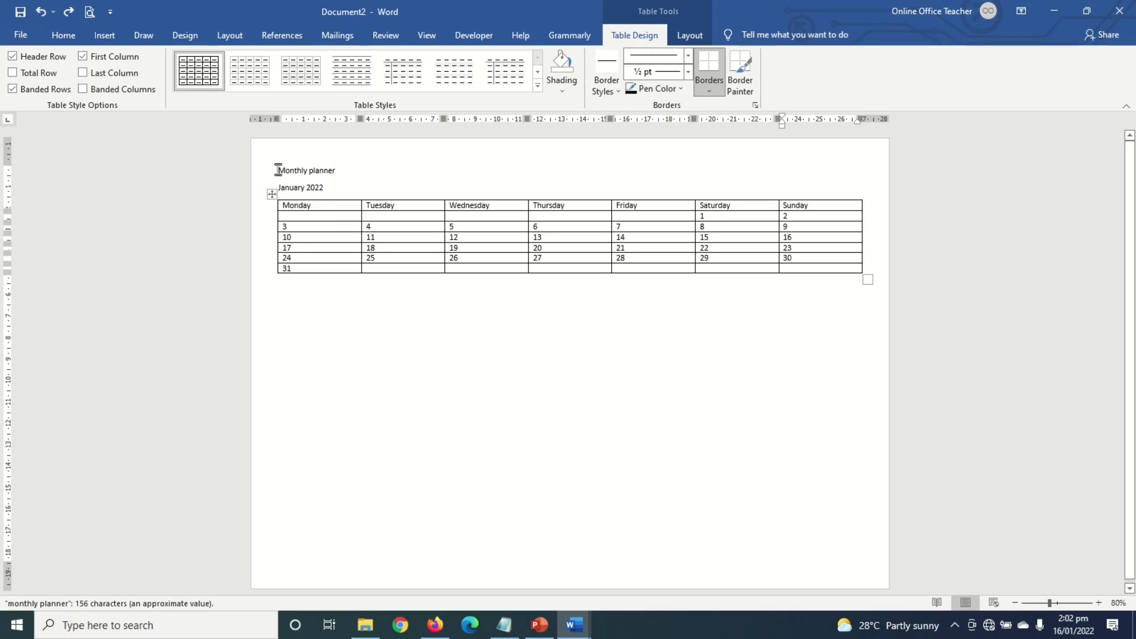
Make both title lines centred, uppercase and bold
left_click_drag(273, 170, 327, 186)
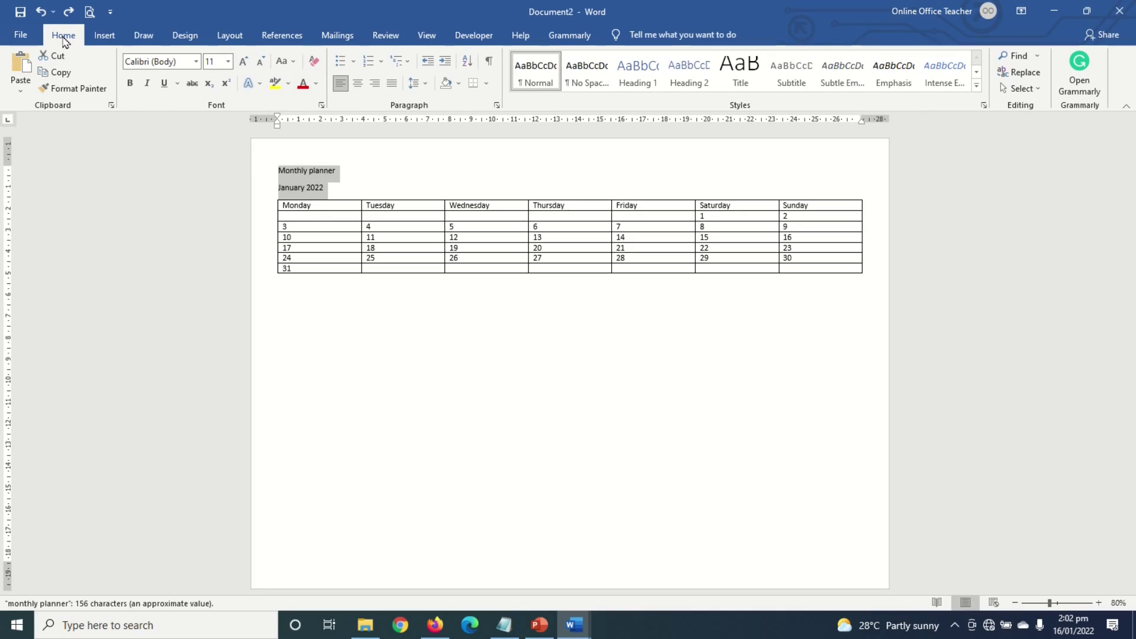
left_click(357, 83)
left_click(281, 63)
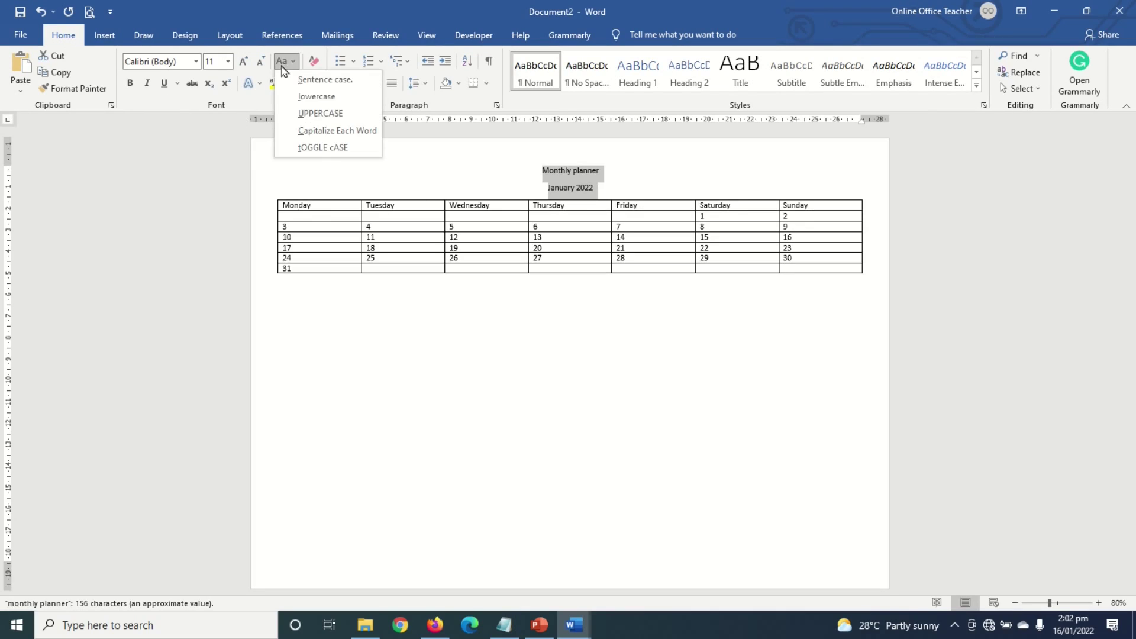
left_click(315, 113)
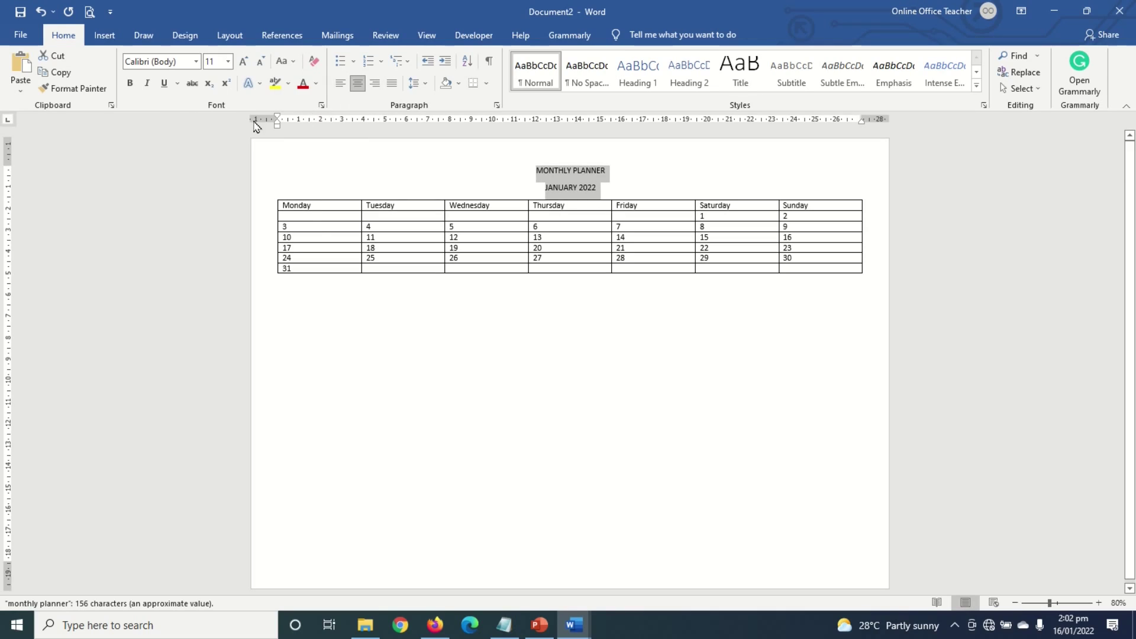
left_click(130, 86)
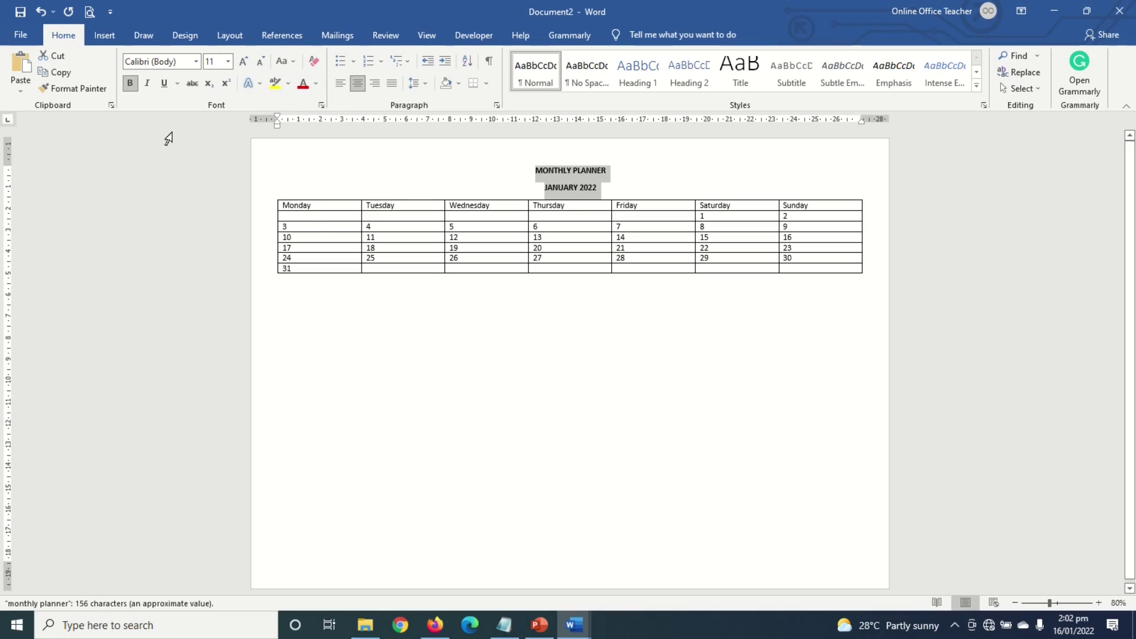
Enlarge MONTHLY PLANNER to 18 pt and JANUARY 2022 to 14 pt
triple_click(562, 174)
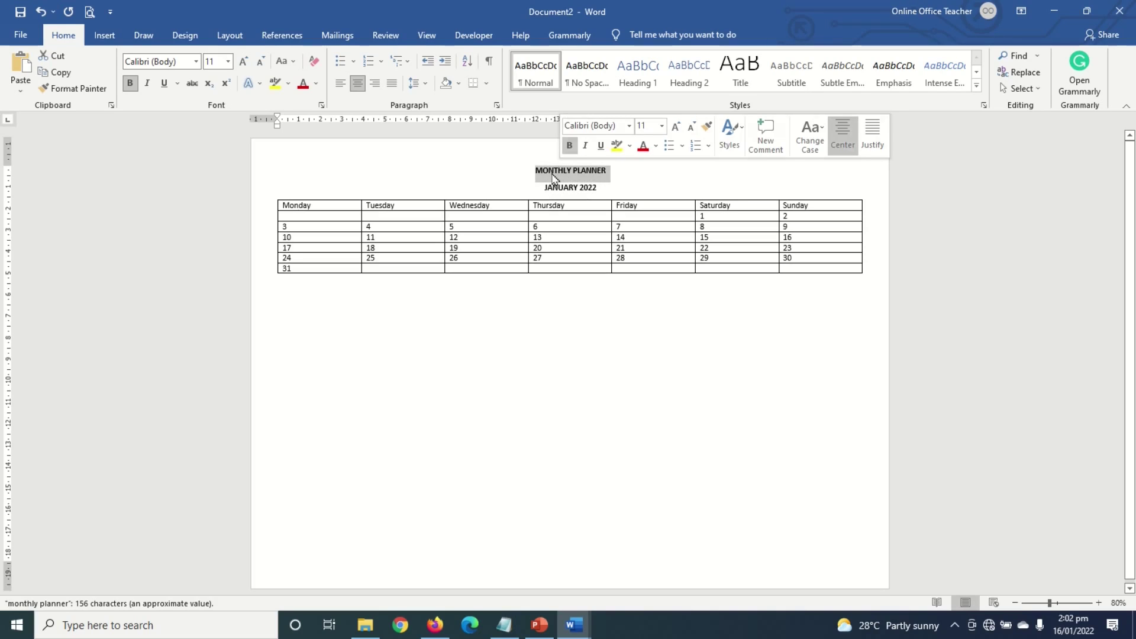
left_click(242, 62)
left_click(242, 62)
left_click(242, 62)
left_click(243, 62)
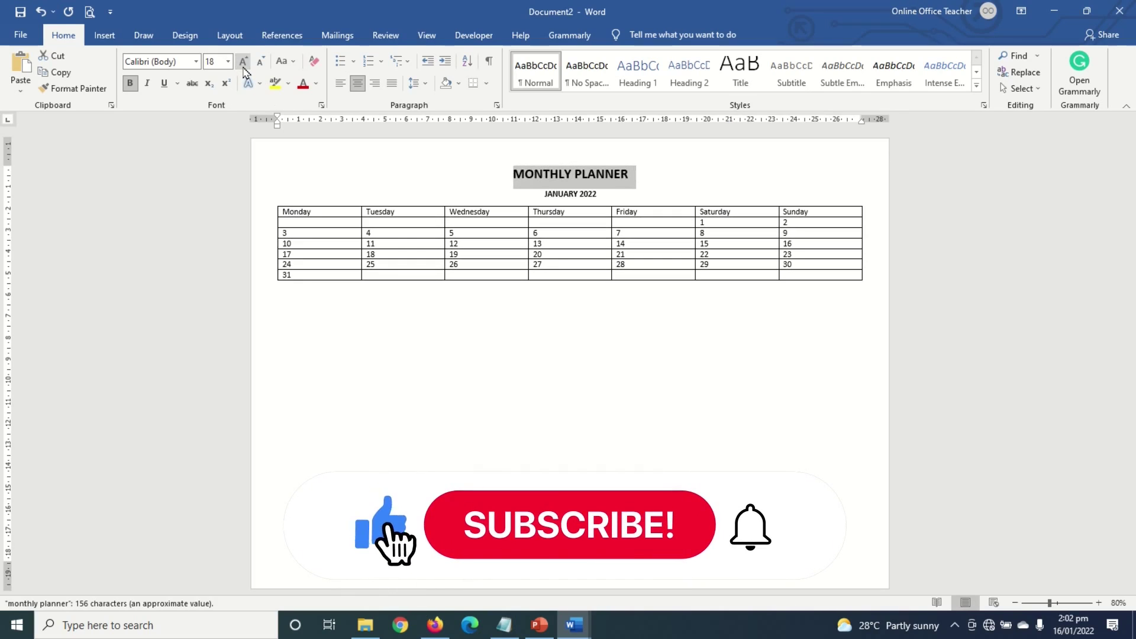
left_click(244, 66)
left_click(562, 197)
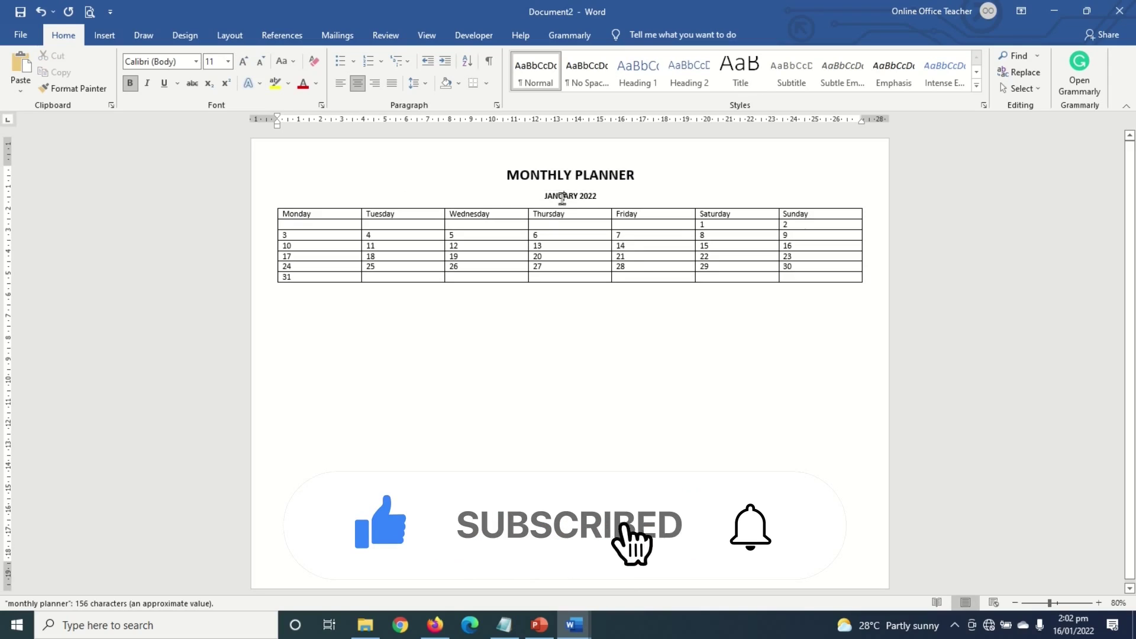
triple_click(562, 197)
left_click(243, 62)
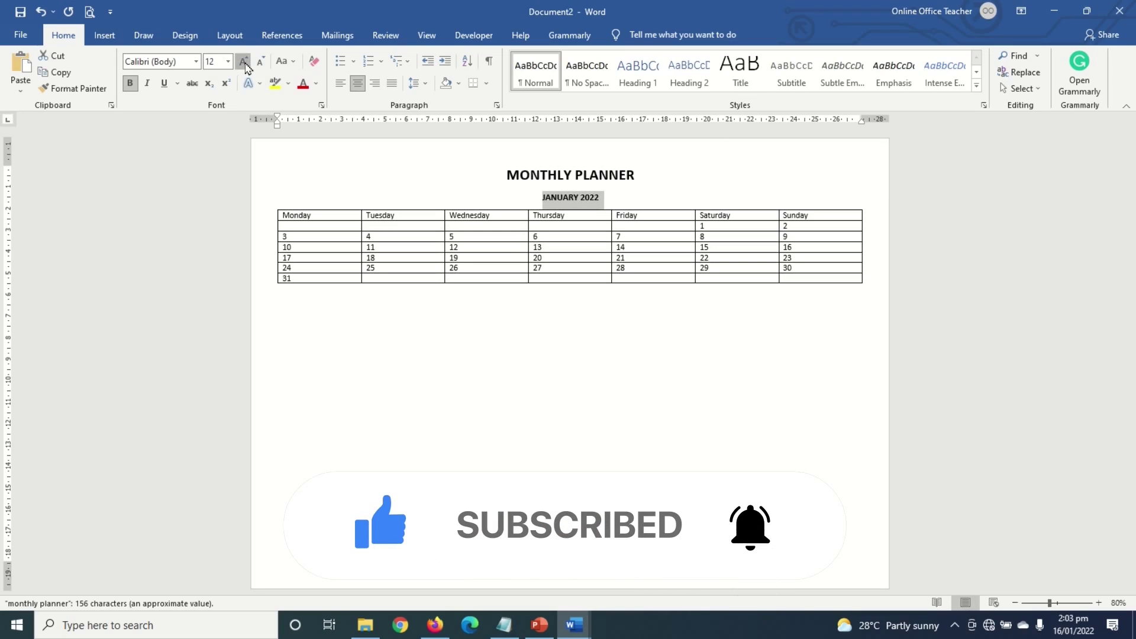
left_click(244, 62)
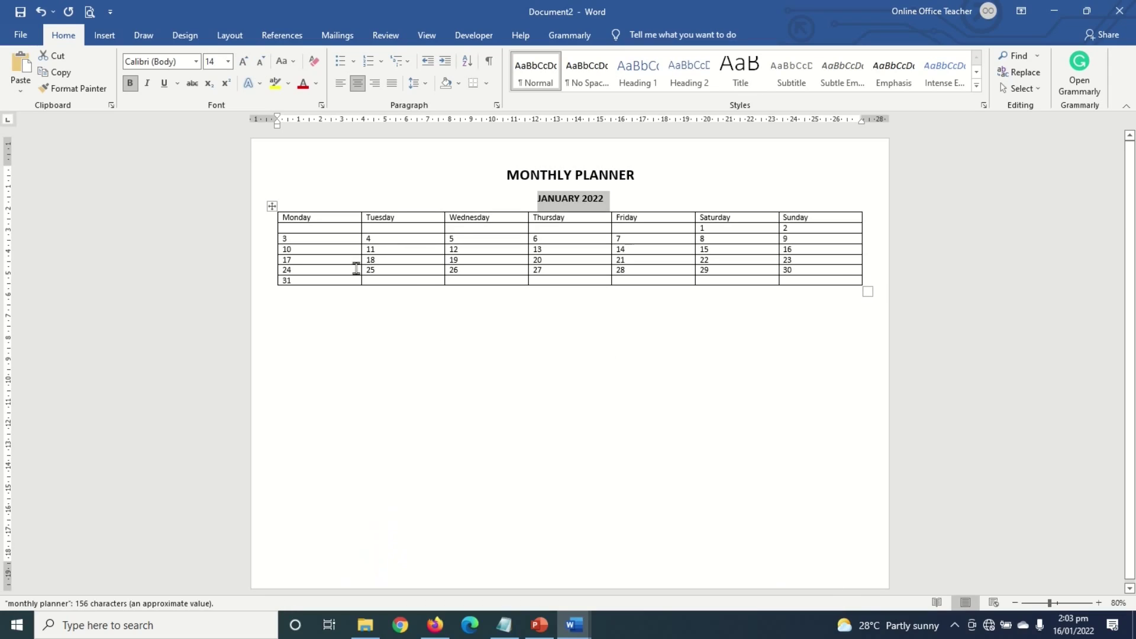
Centre the weekday names in the header row and set its height to 0.7 cm
left_click_drag(331, 219, 805, 219)
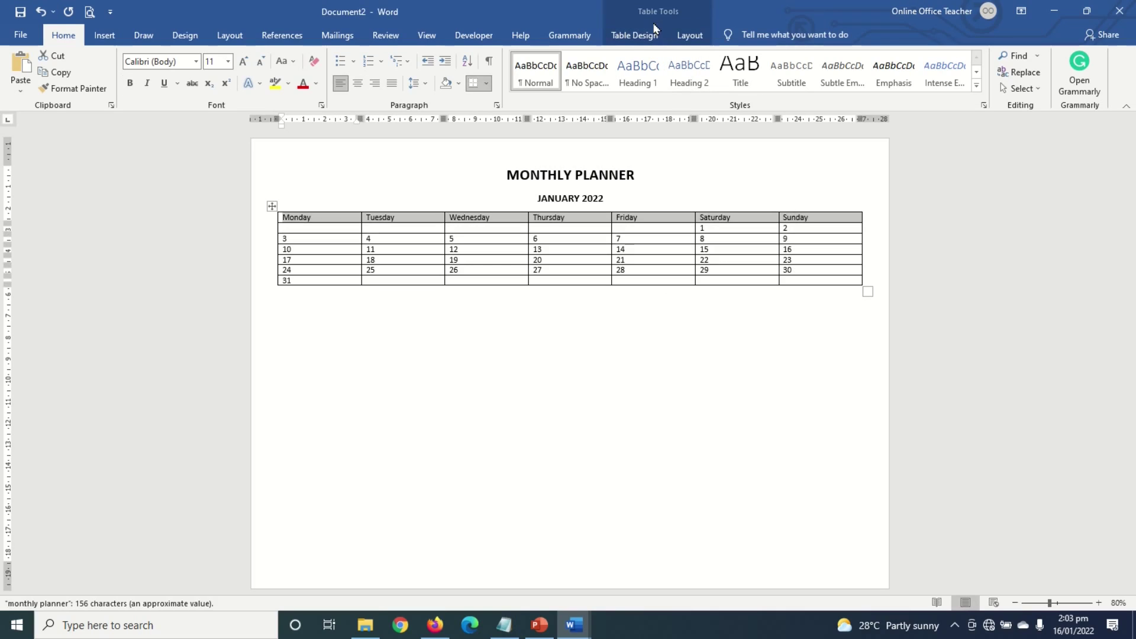
left_click(691, 36)
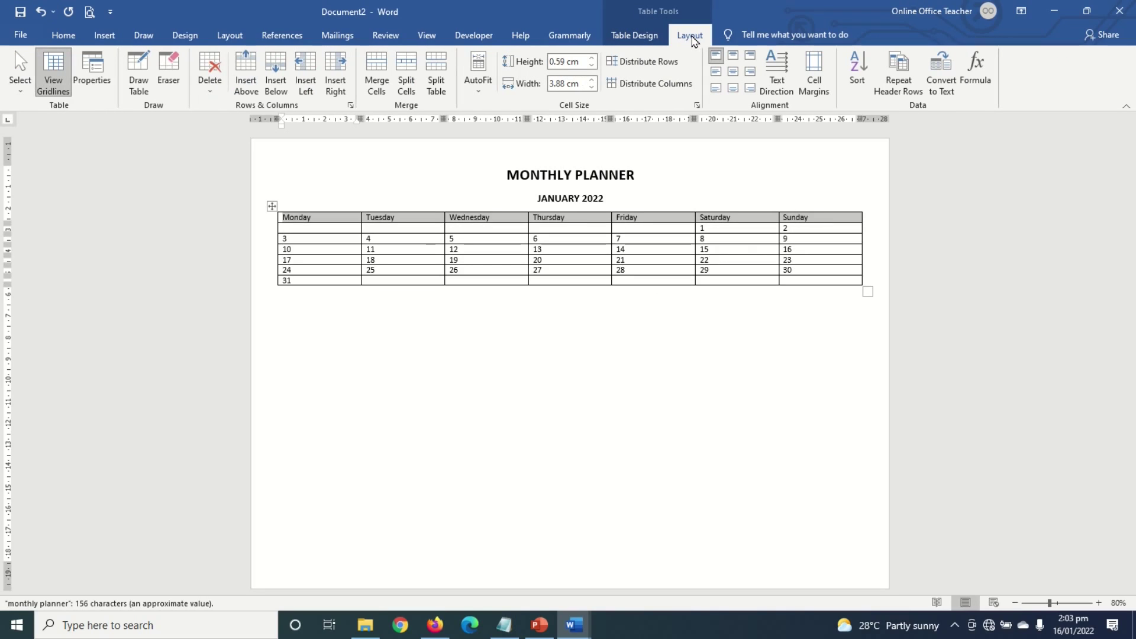
left_click(733, 73)
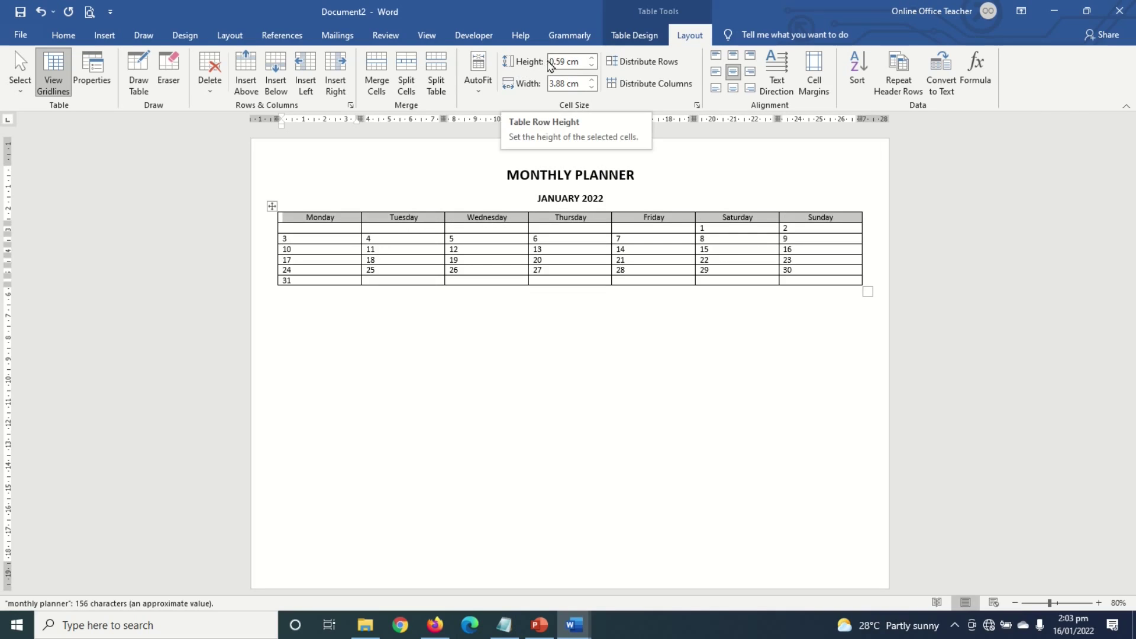
left_click(591, 57)
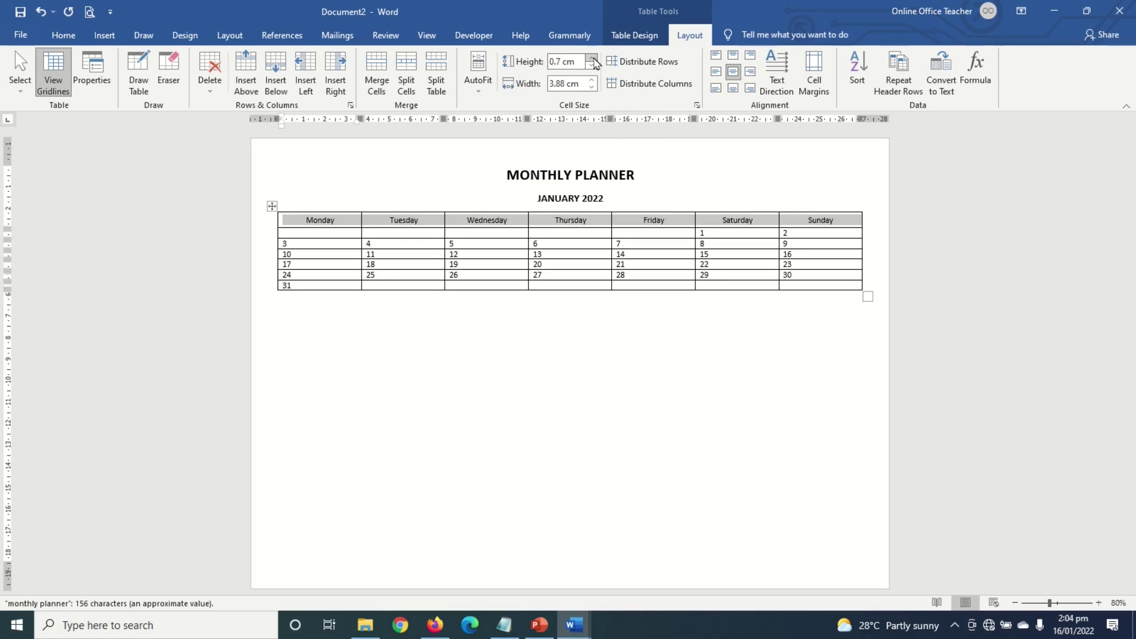
left_click(591, 58)
left_click(590, 66)
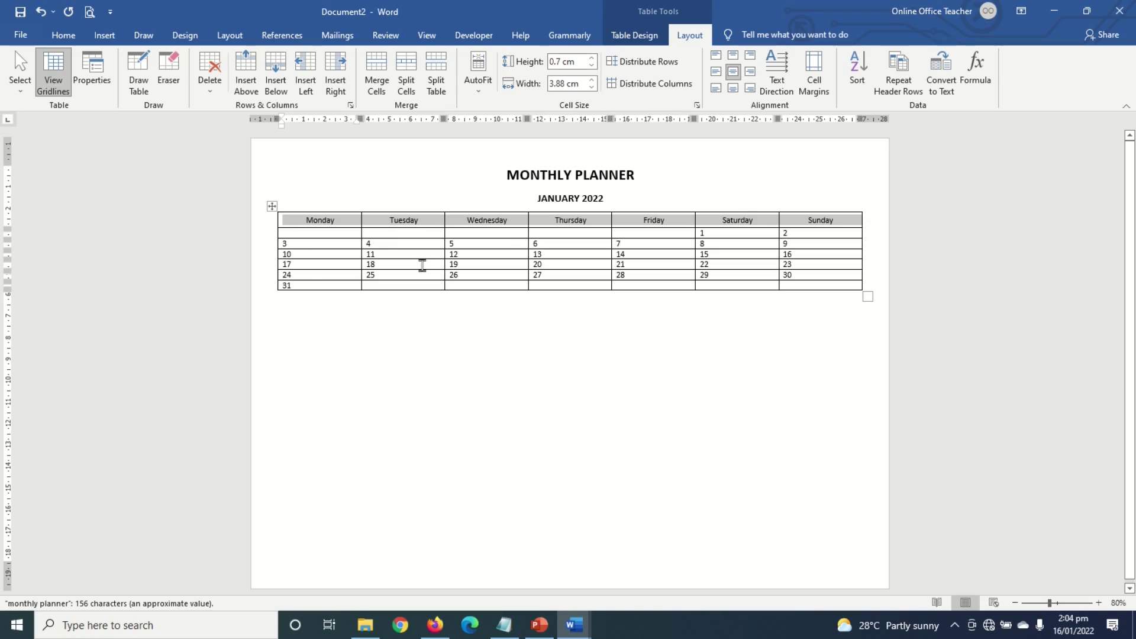
Make the weekday names uppercase and bold
left_click(63, 35)
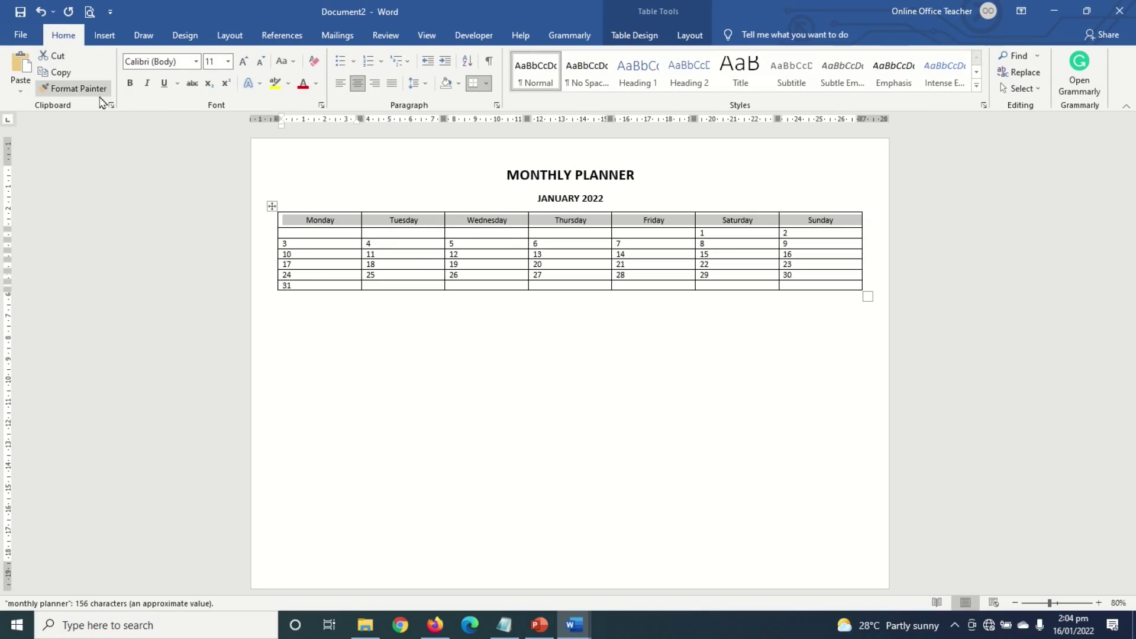
left_click(285, 61)
left_click(316, 112)
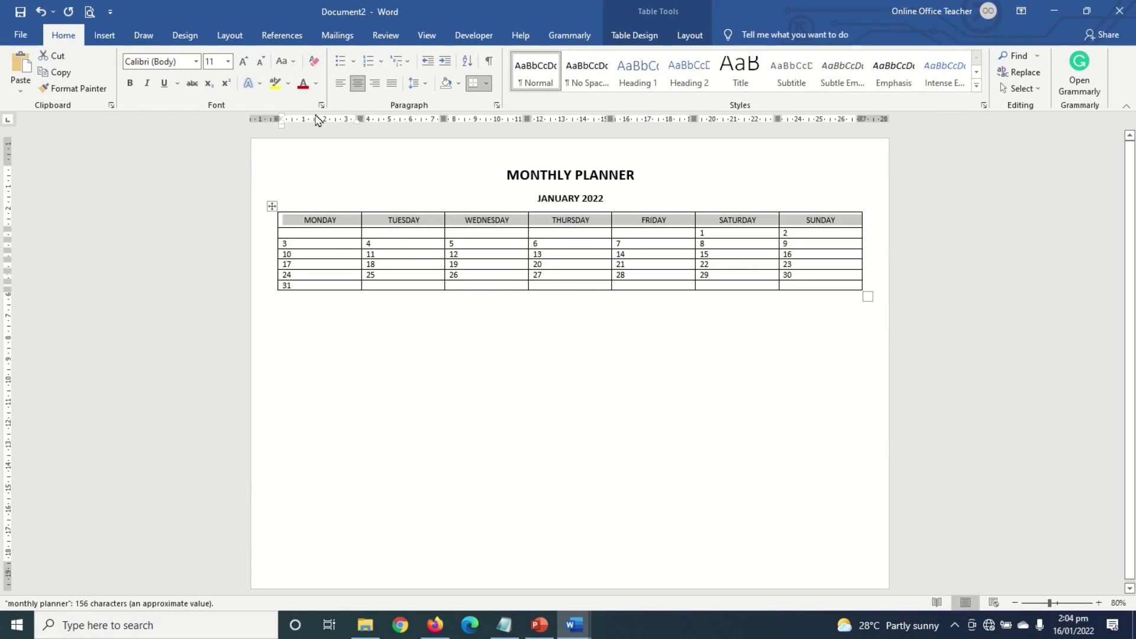
left_click(131, 84)
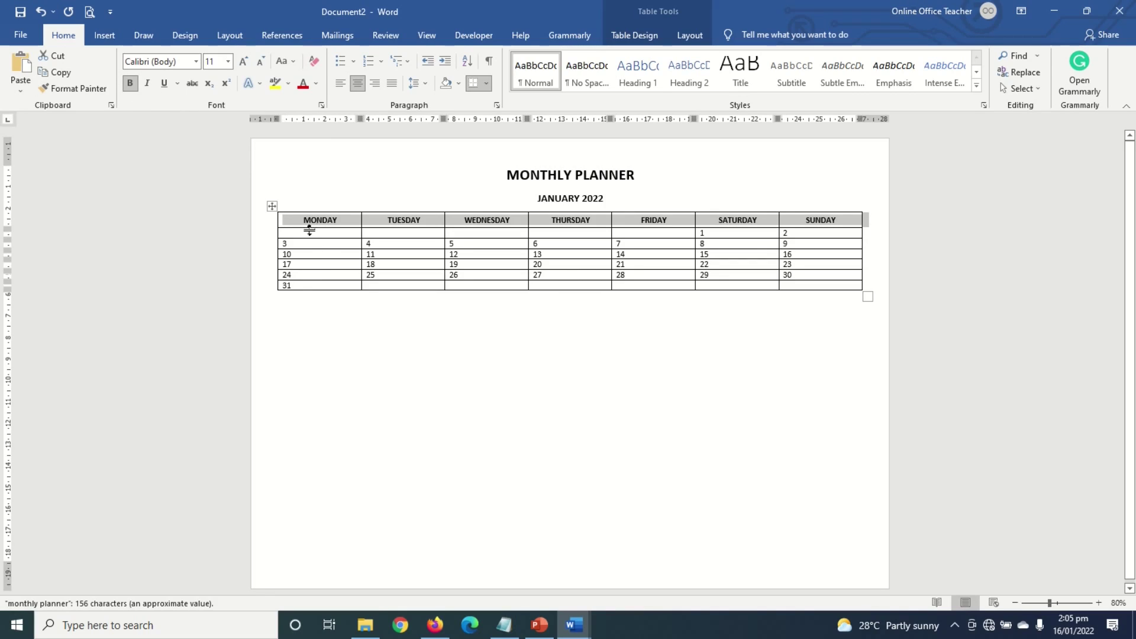
left_click_drag(315, 233, 806, 286)
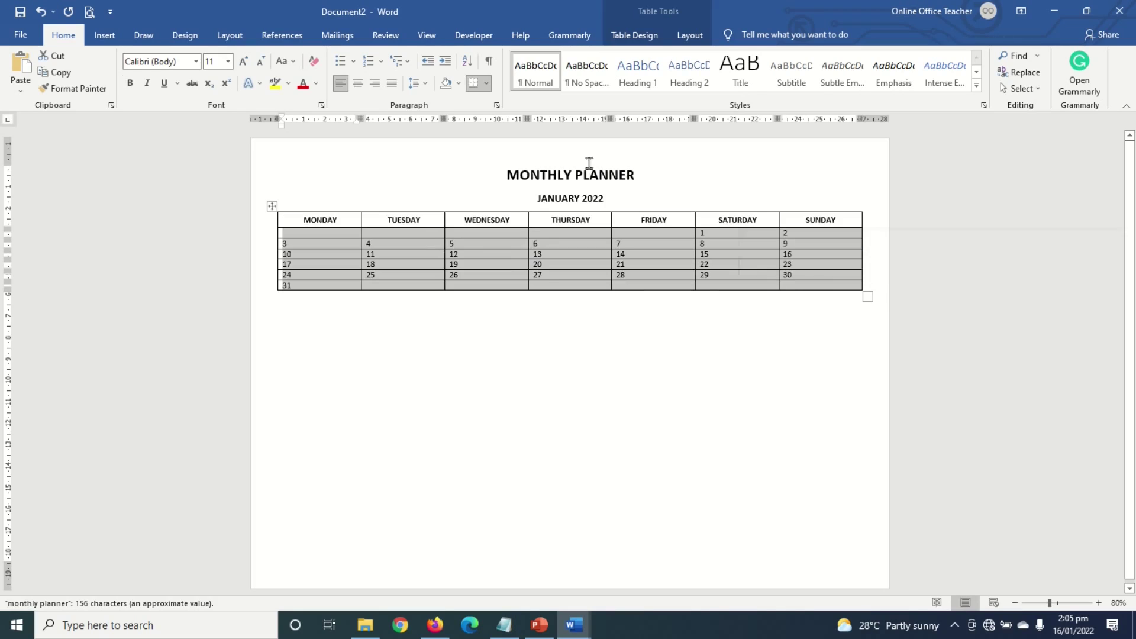
Raise the height of every date row to 2.5 cm
left_click(689, 36)
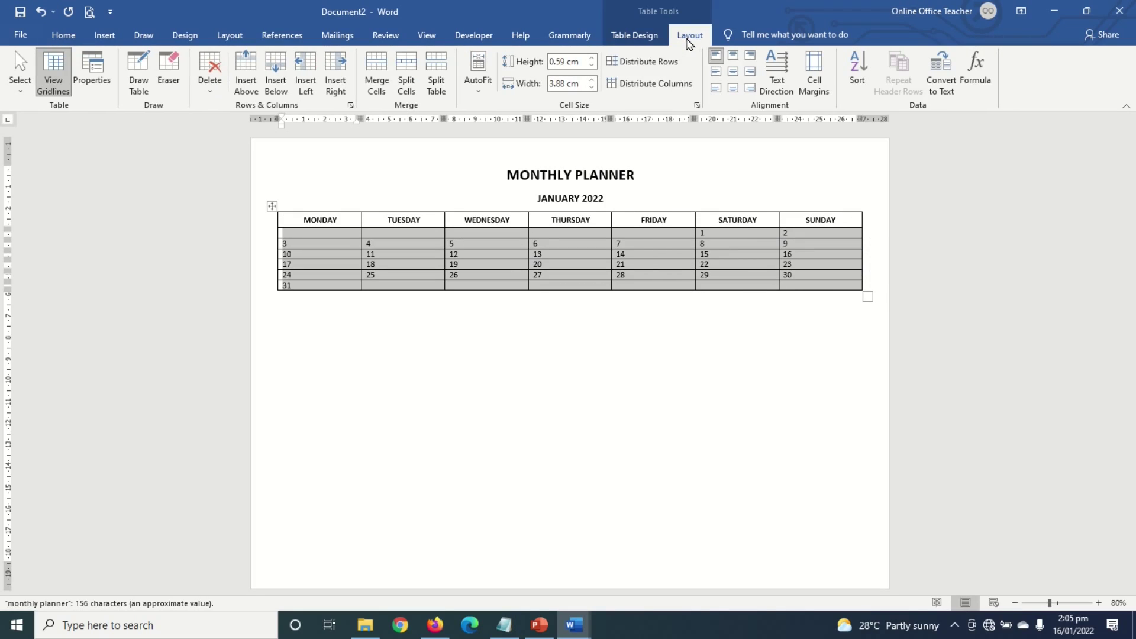
left_click(591, 58)
left_click(591, 59)
left_click(591, 59)
left_click(591, 59)
left_click(591, 59)
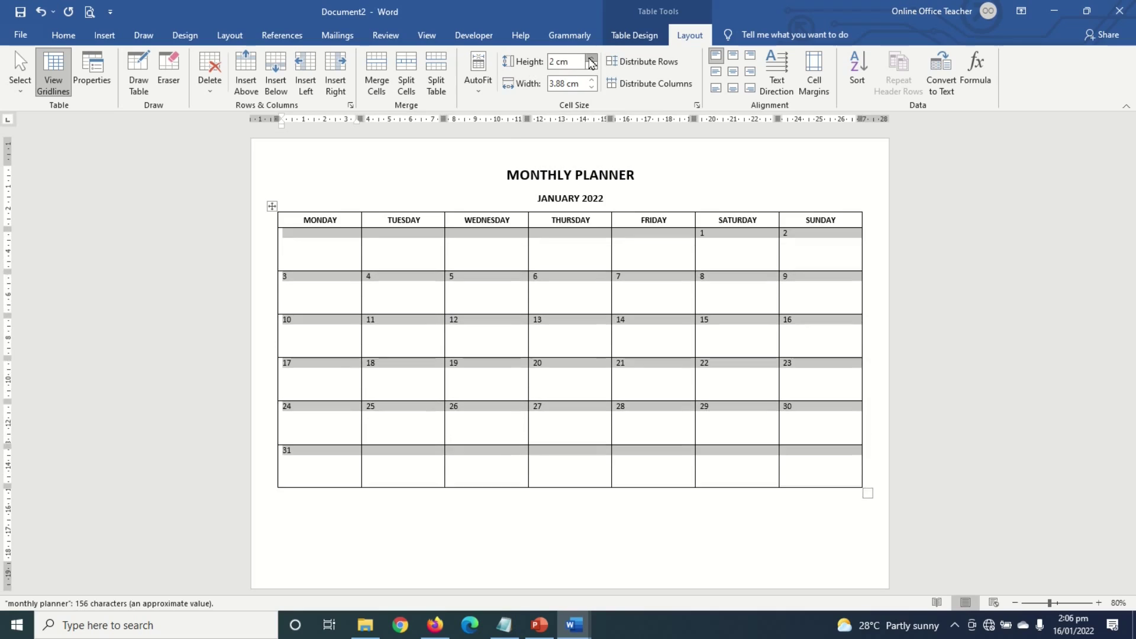
left_click(591, 58)
left_click(591, 58)
left_click(591, 59)
left_click(591, 59)
left_click(591, 58)
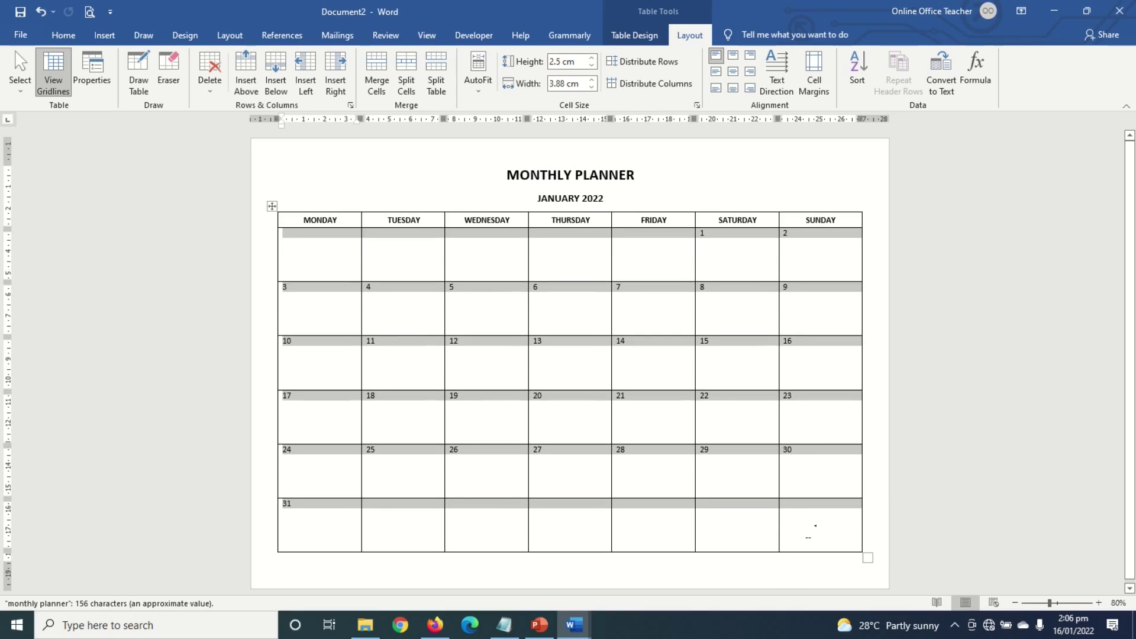
left_click(811, 531)
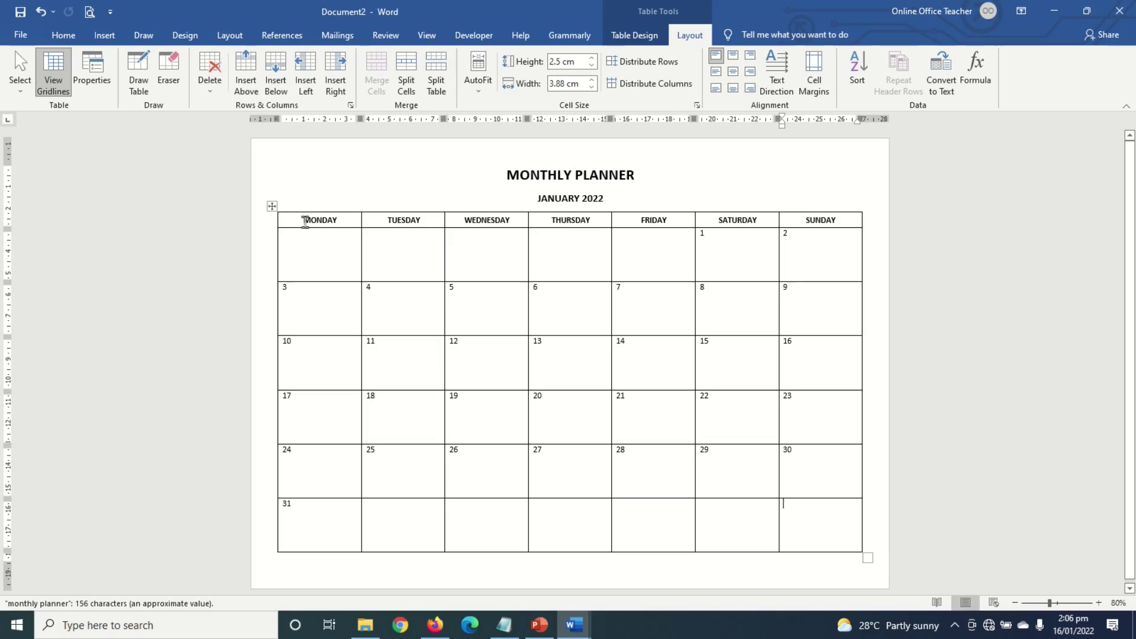
left_click_drag(301, 221, 811, 221)
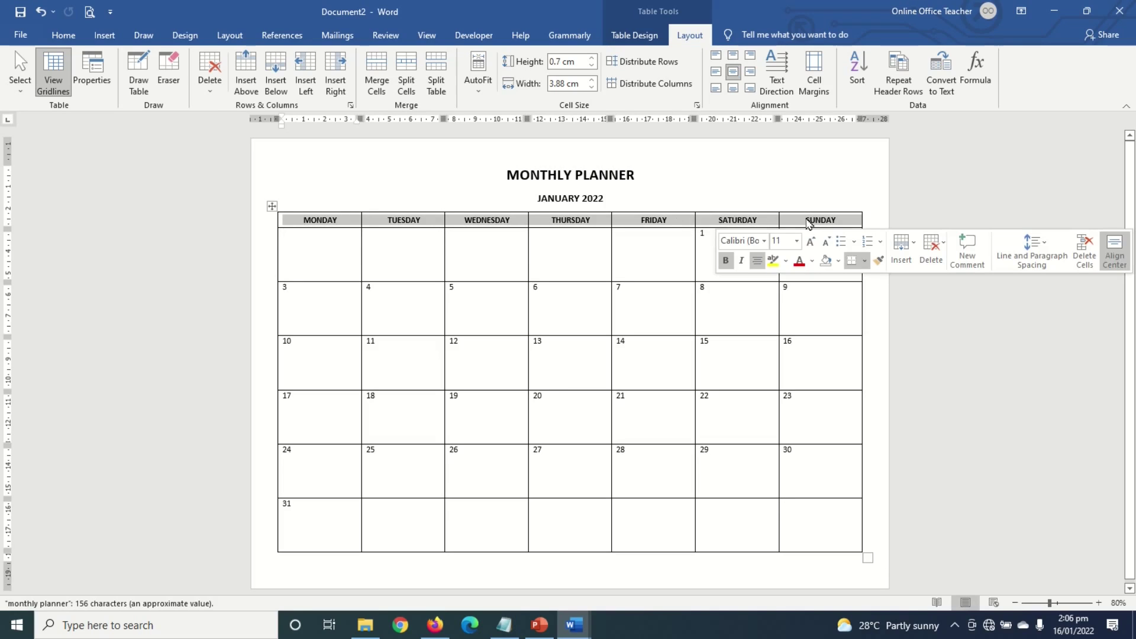
Fill the MONDAY–SUNDAY header row with light green theme-colour shading
left_click(627, 37)
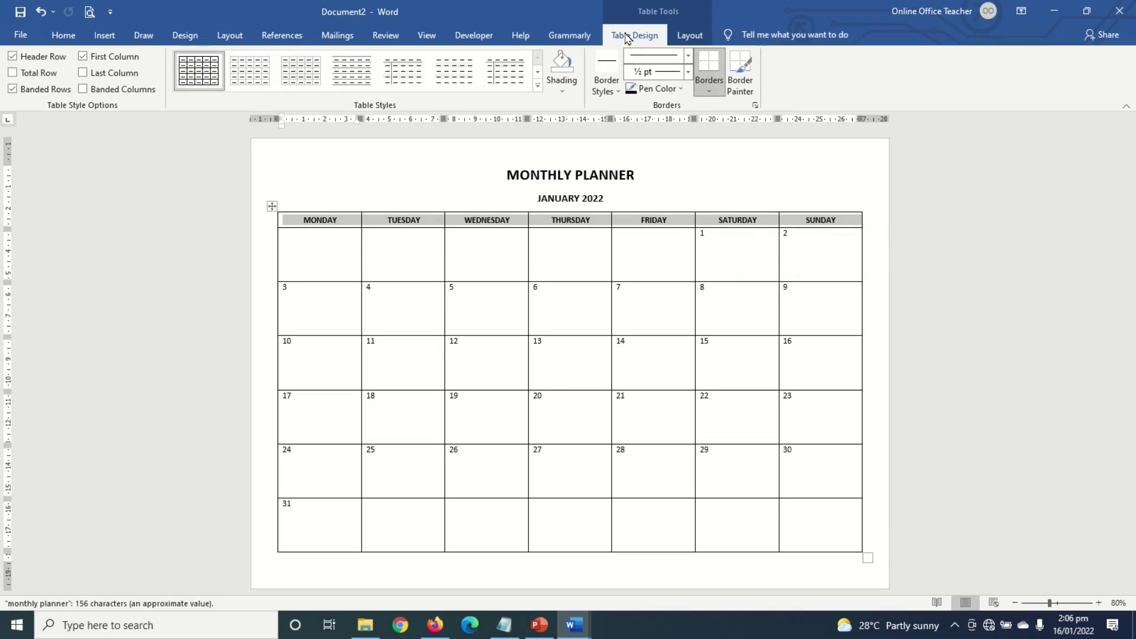
left_click(561, 91)
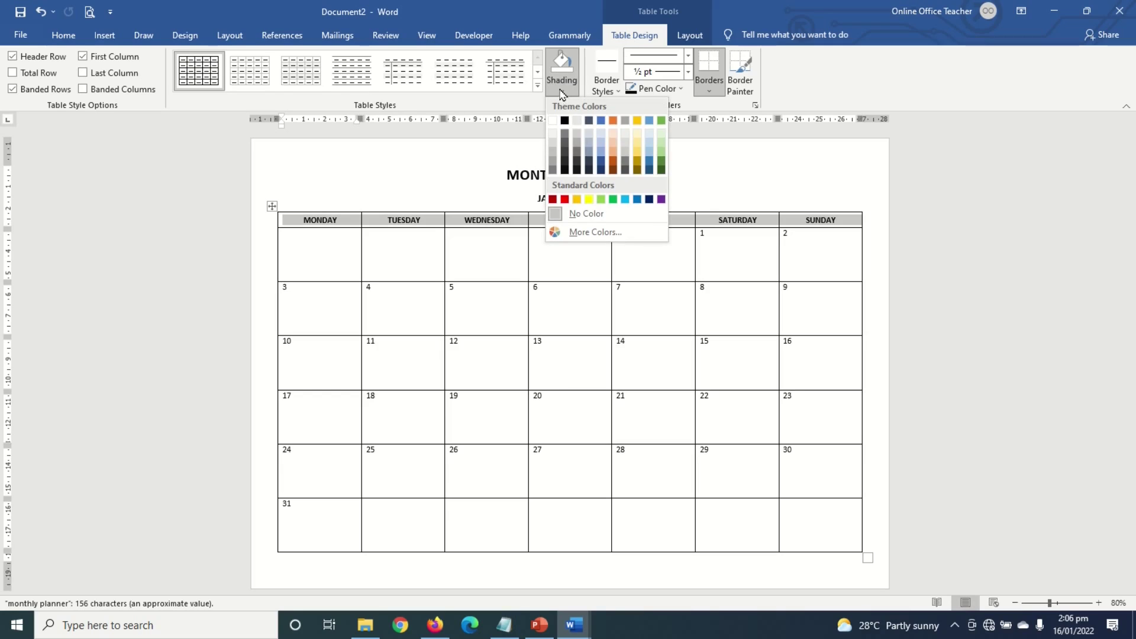
left_click(660, 154)
left_click(811, 258)
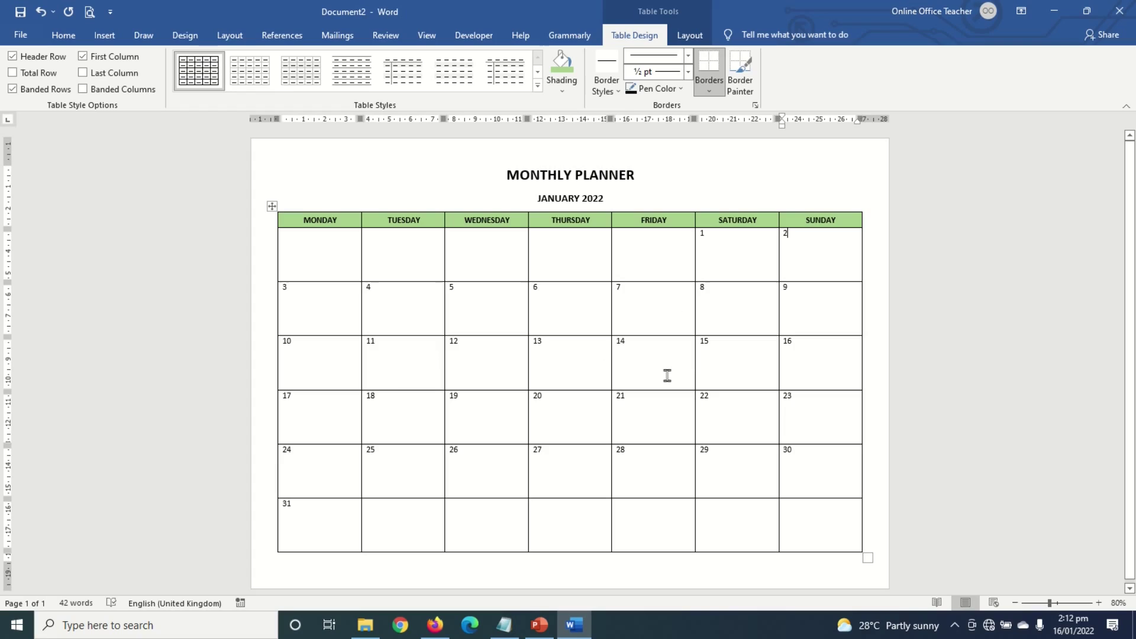
mouse_move(534, 201)
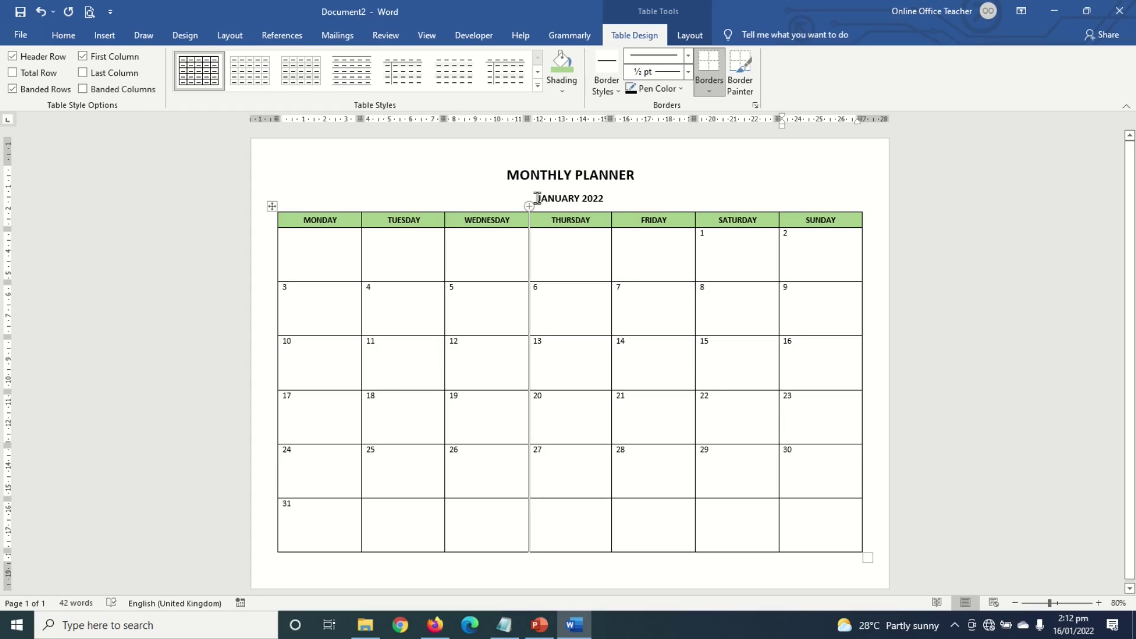
left_click_drag(537, 198, 587, 199)
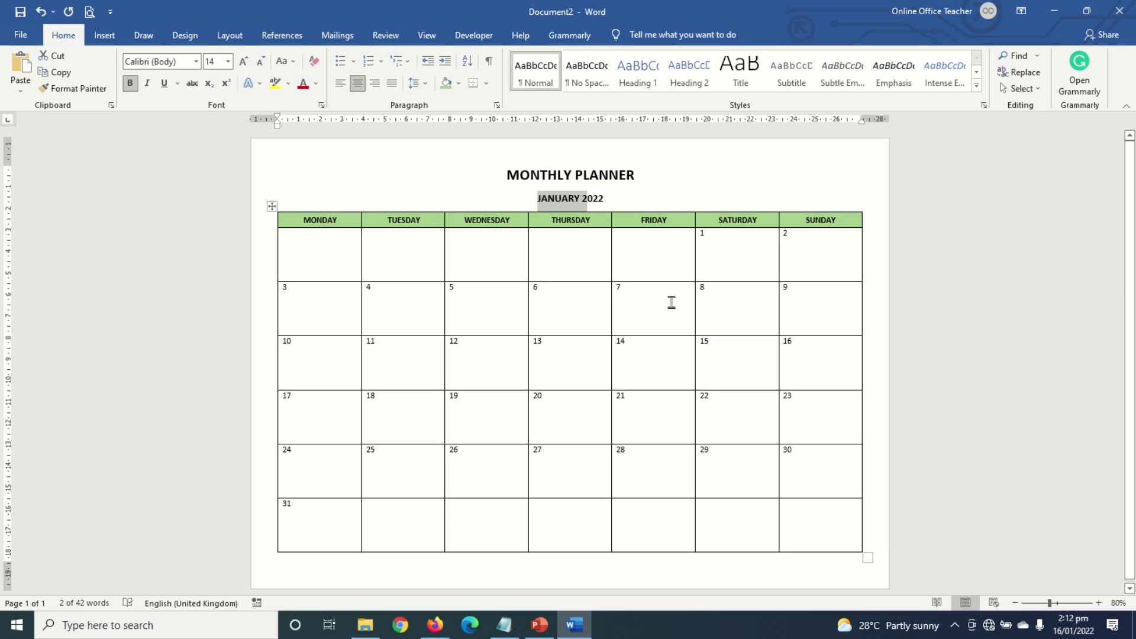
left_click(1070, 628)
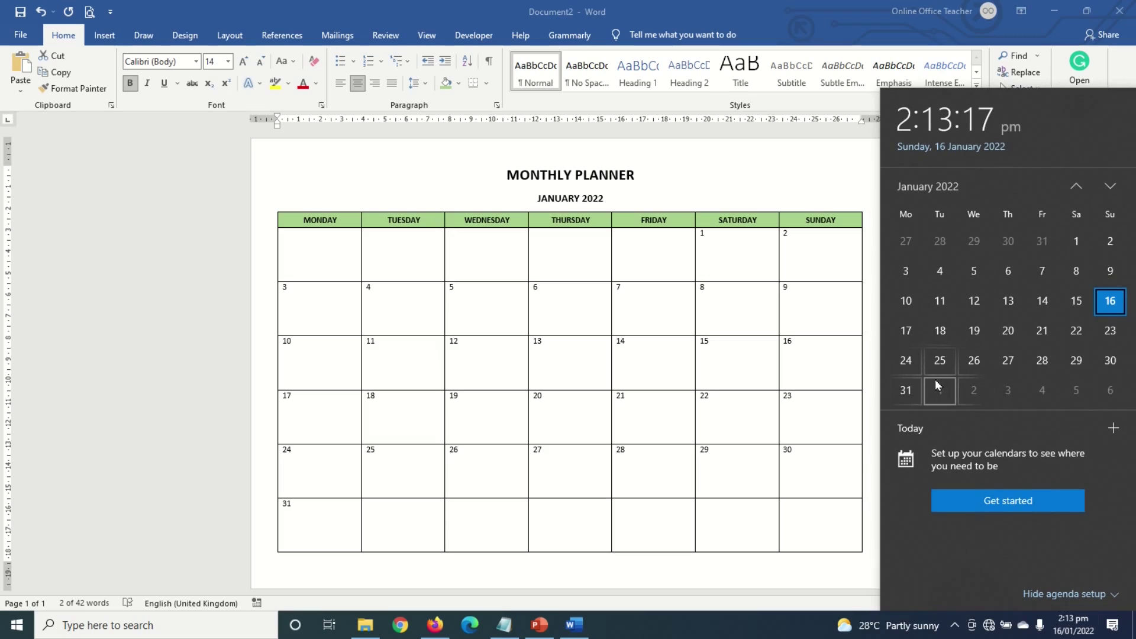
left_click(928, 187)
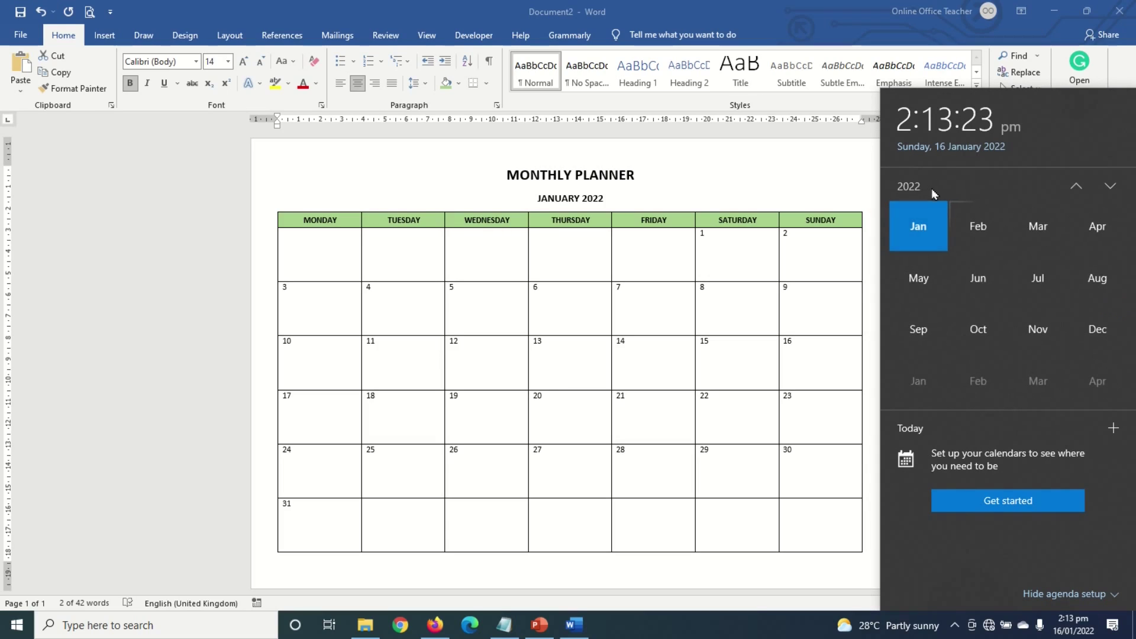
left_click(975, 228)
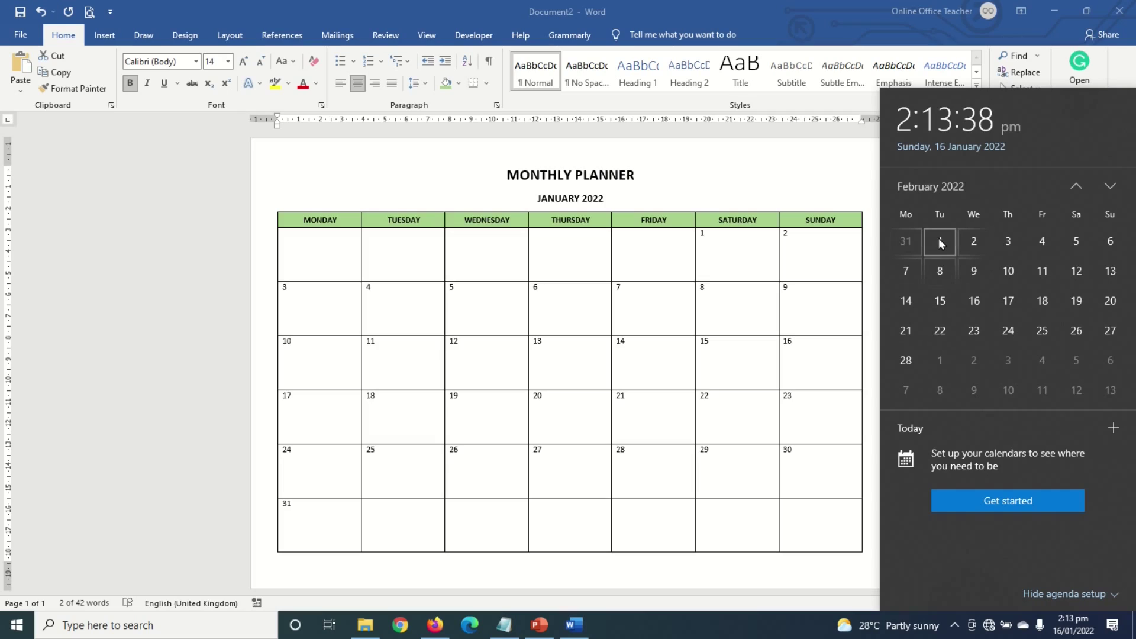
left_click(424, 251)
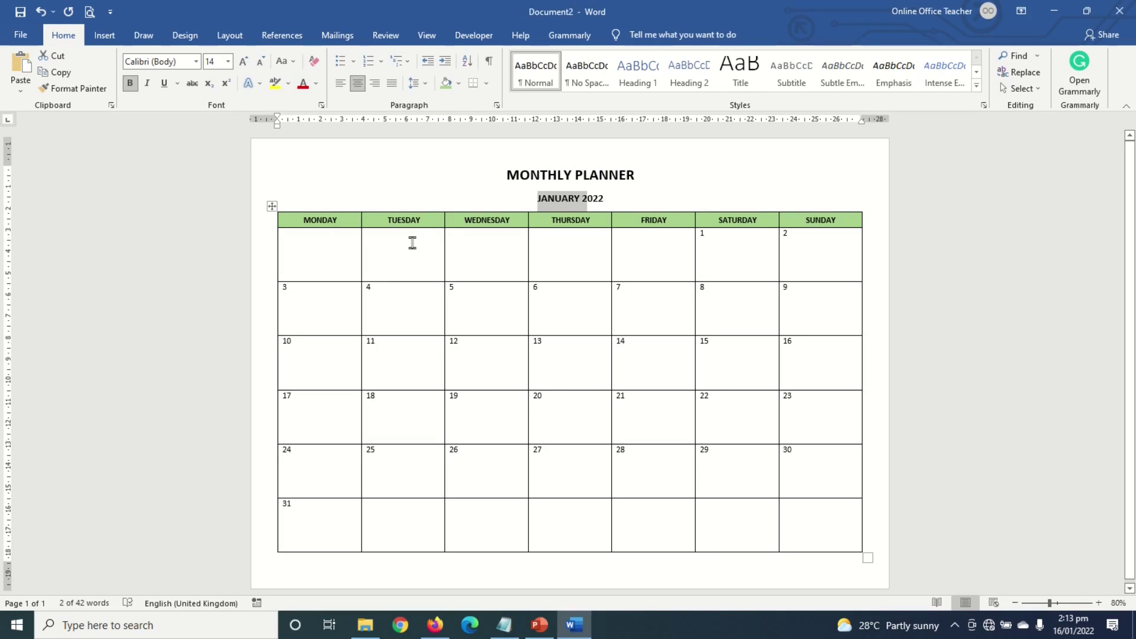
left_click(414, 243)
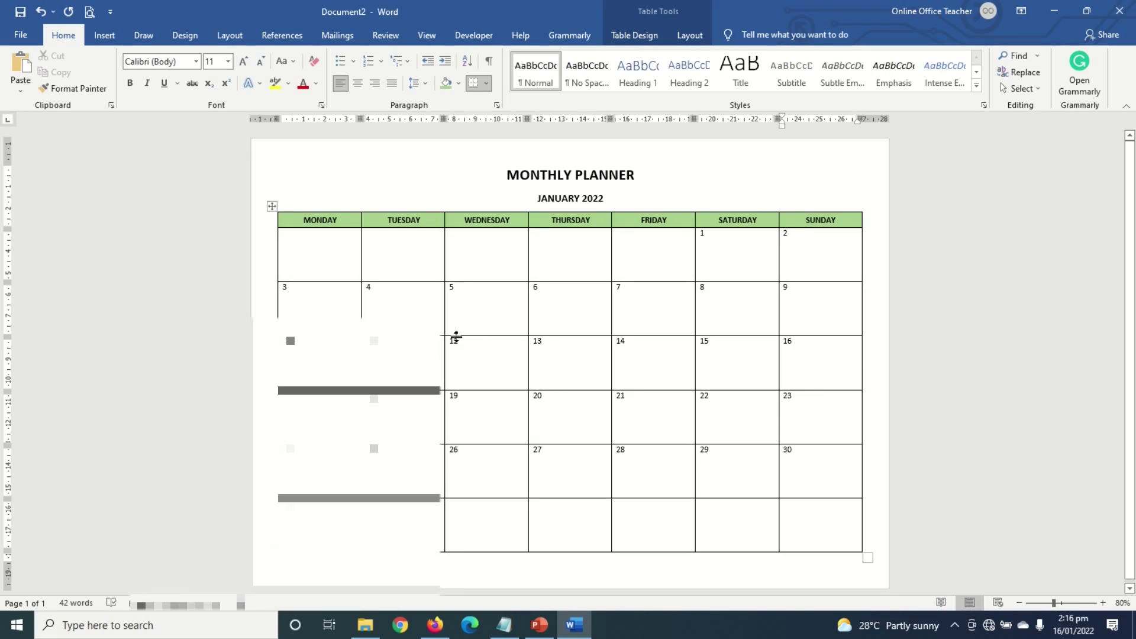
Go to the File backstage view showing templates and recent documents
left_click(21, 34)
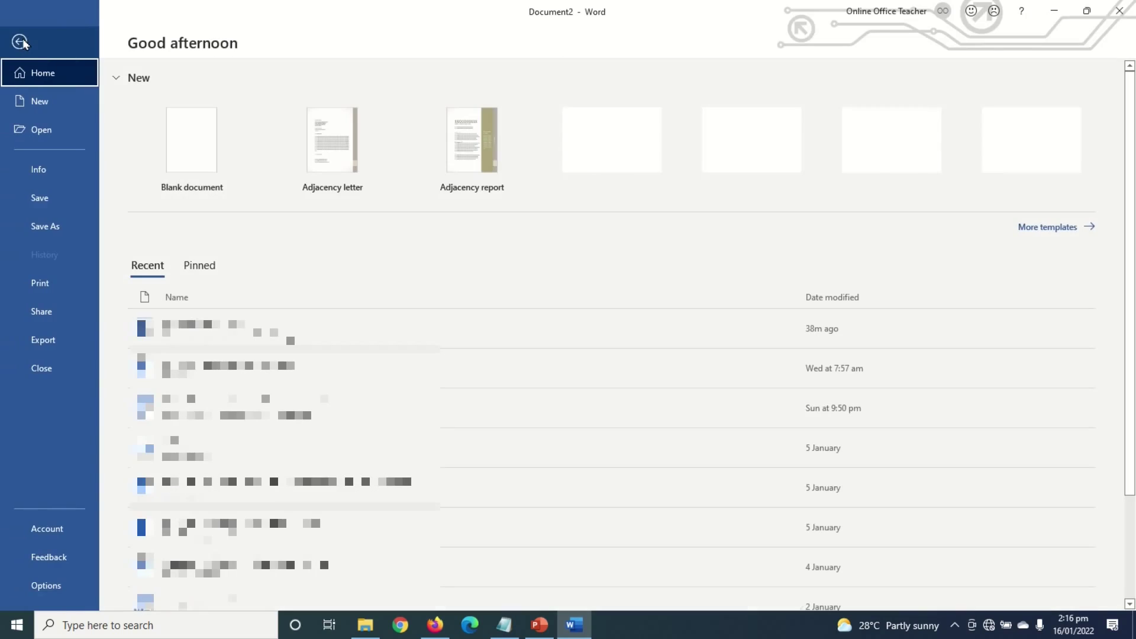
Save the planner as MONTHLY PLANNER with Save as type Word Template in the Downloads folder
left_click(50, 232)
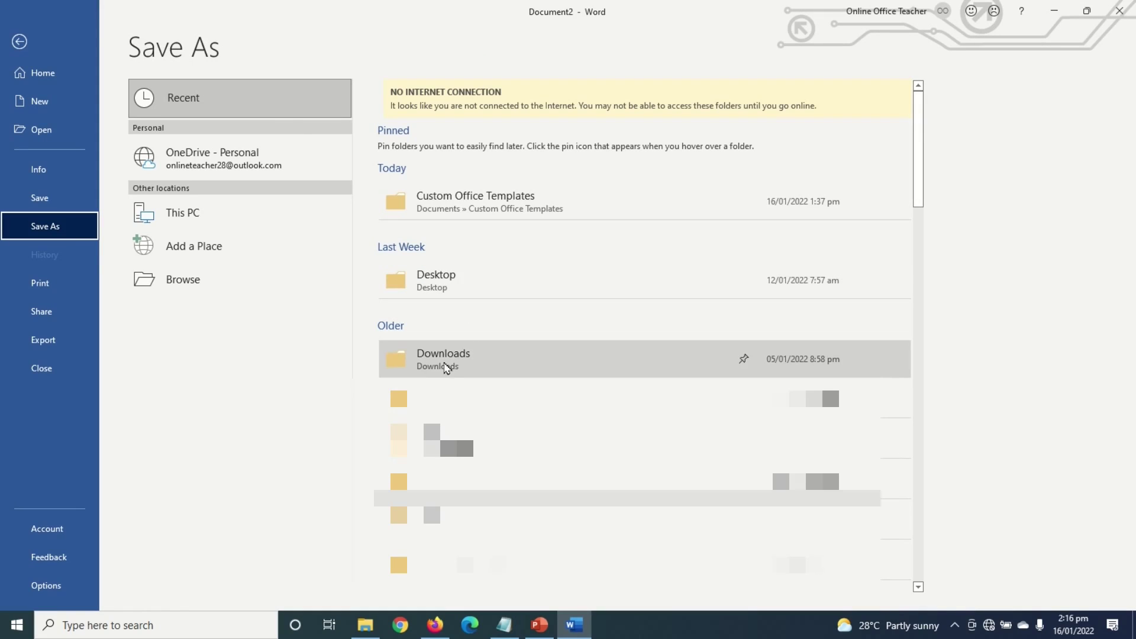
left_click(446, 368)
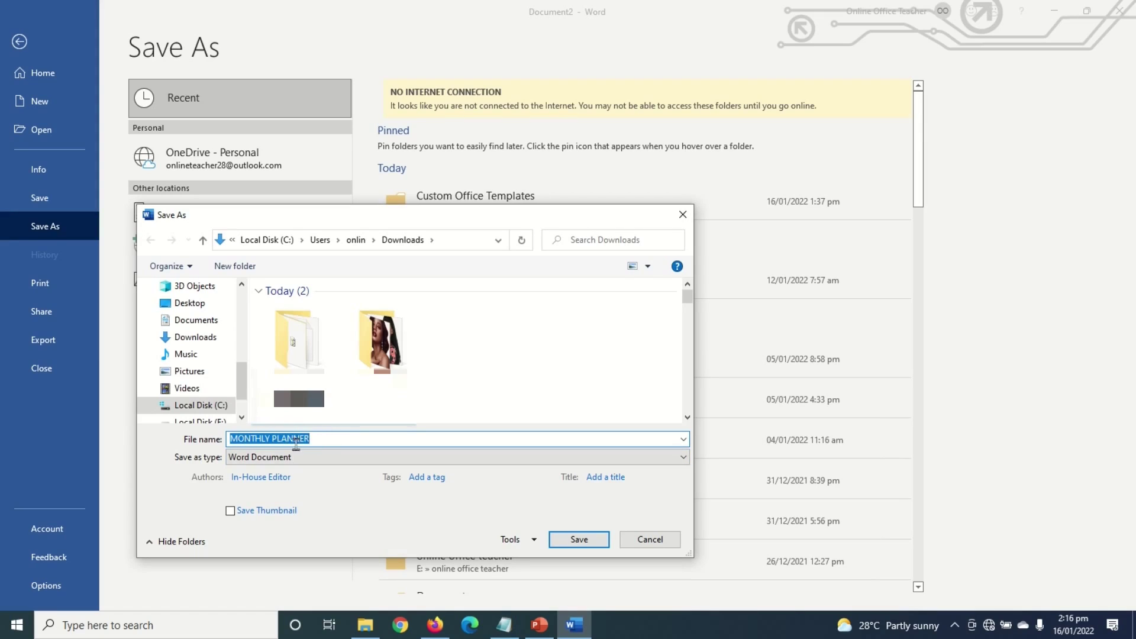
left_click(323, 439)
left_click_drag(324, 439, 222, 439)
left_click(263, 462)
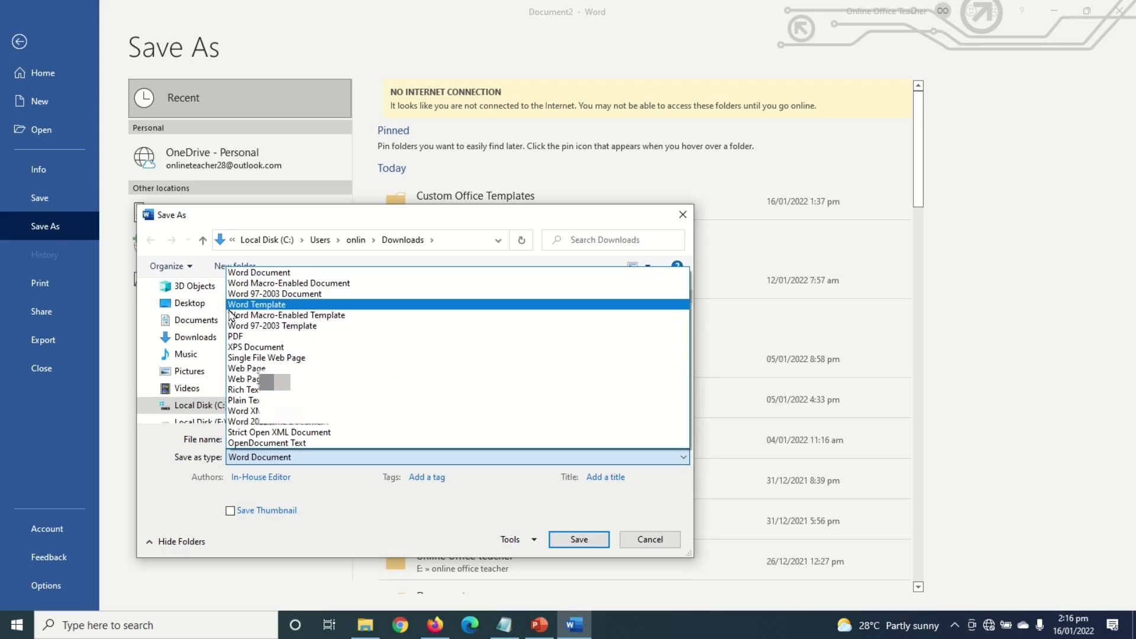
left_click(261, 305)
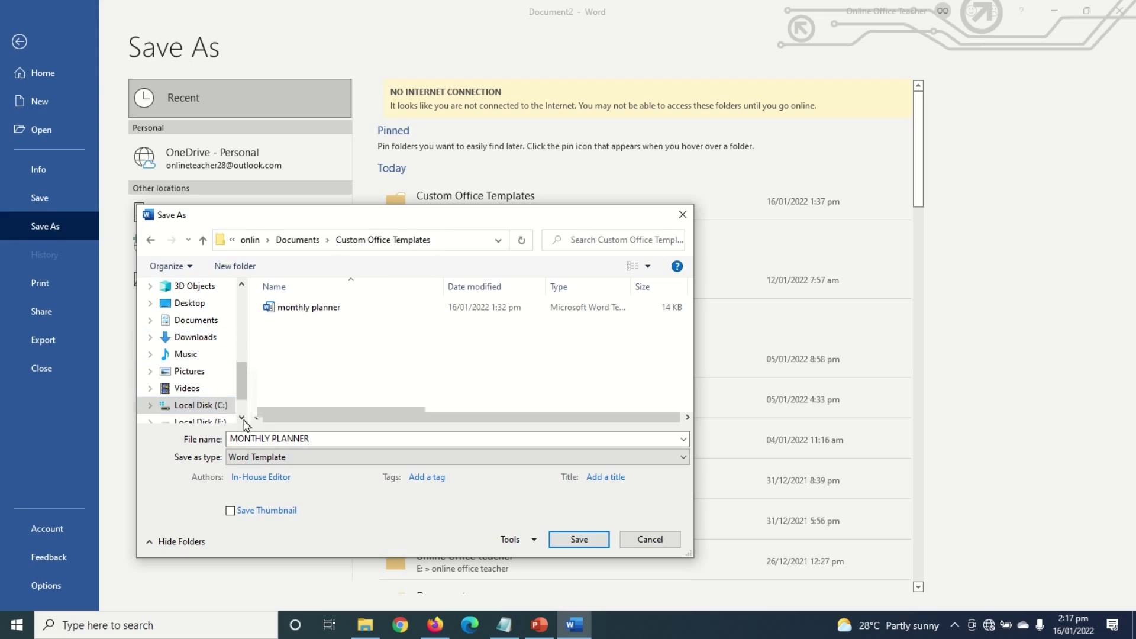
left_click(194, 345)
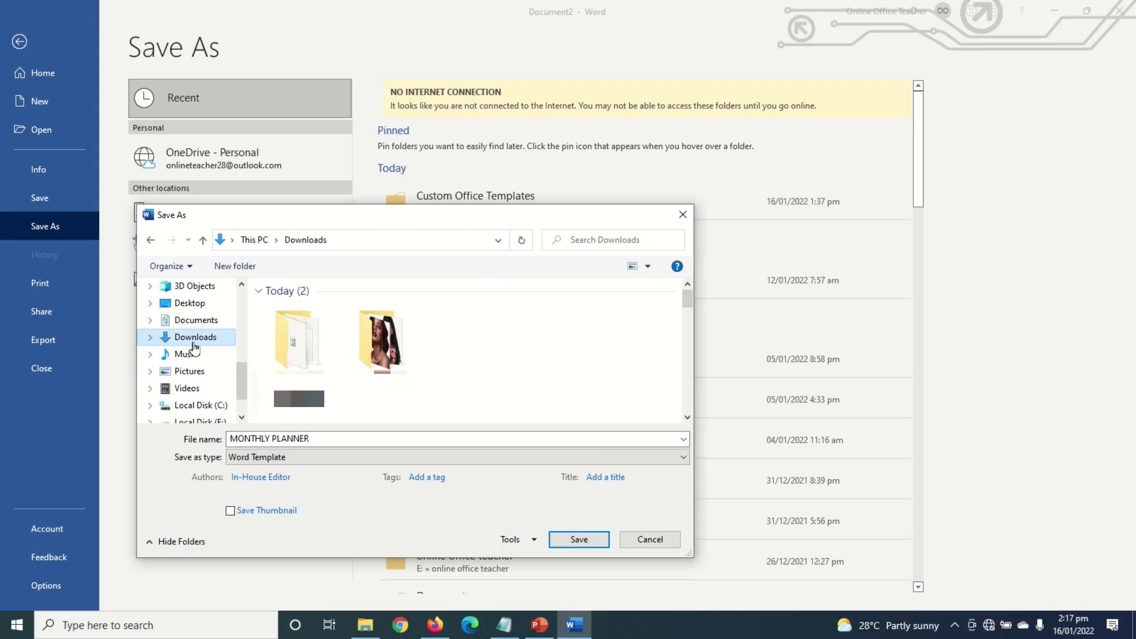
left_click(569, 539)
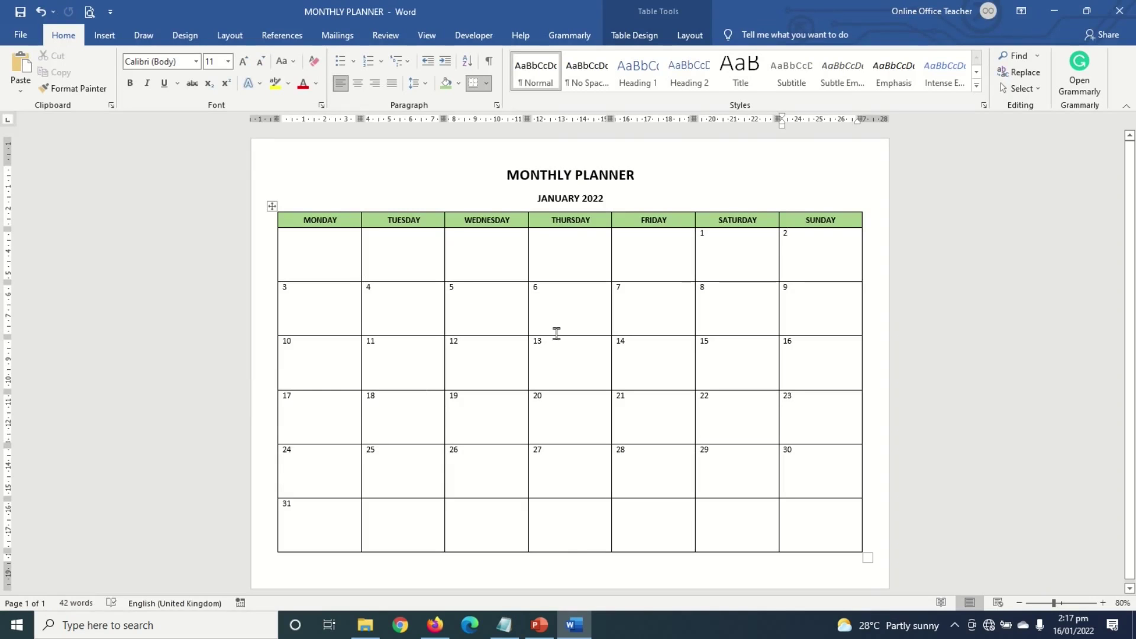